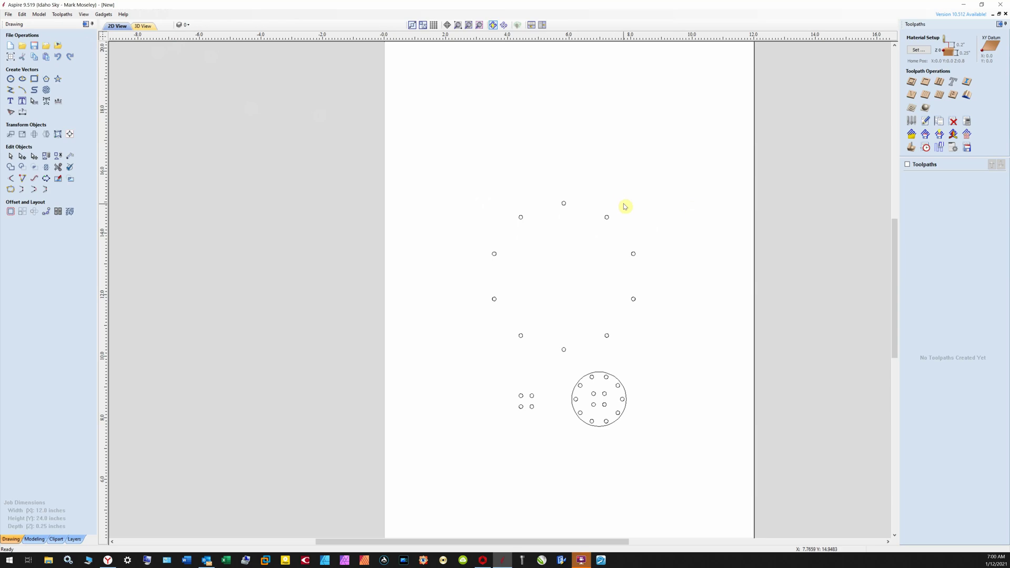
# Step: Try selecting the ring's small circles by marquee, Ctrl+A and clicks, clearing each selection
pyautogui.moveTo(623, 205); pyautogui.dragTo(594, 236)
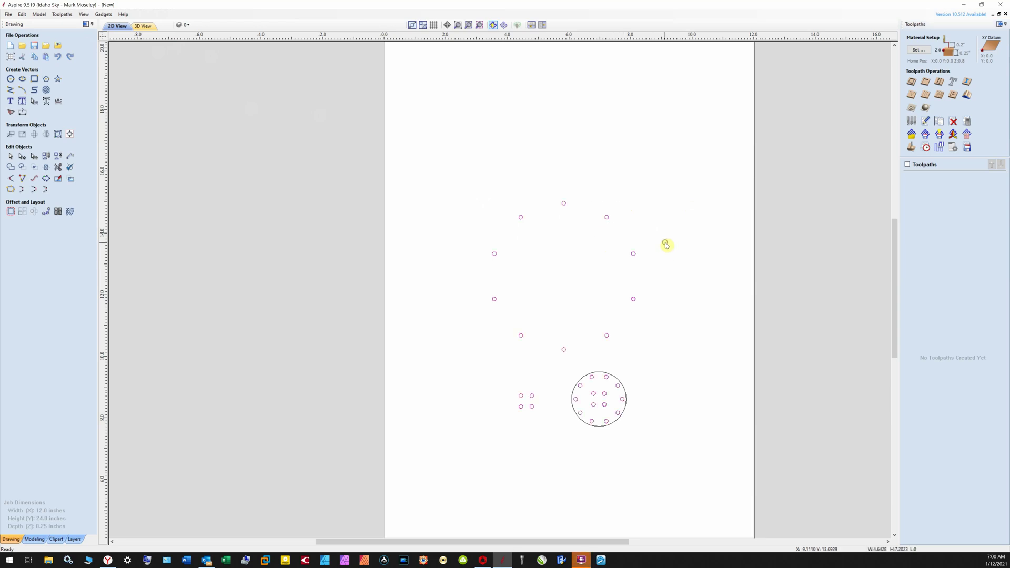
pyautogui.click(666, 245)
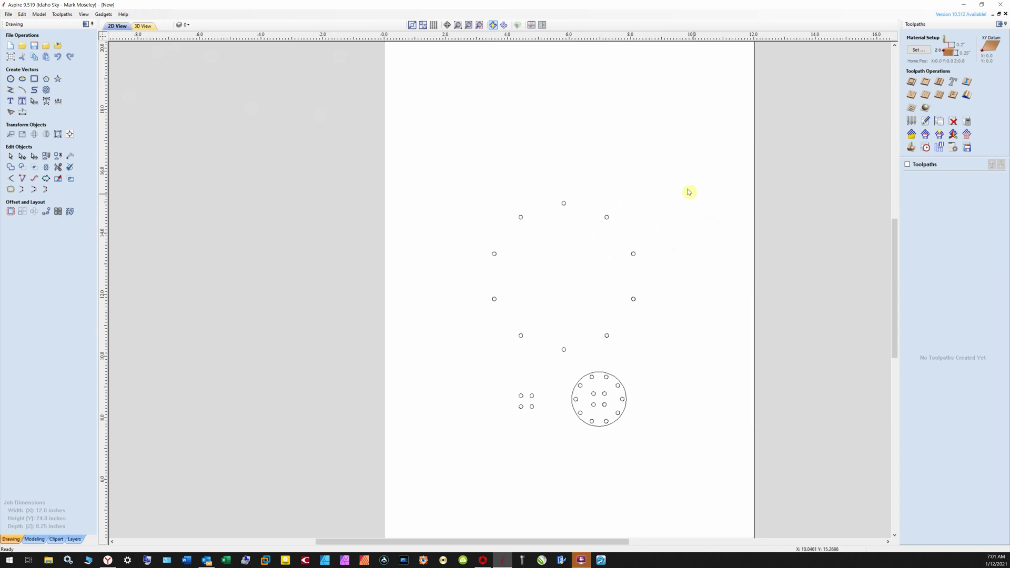
pyautogui.hotkey('ctrl', 'a')
pyautogui.click(641, 194)
pyautogui.click(608, 219)
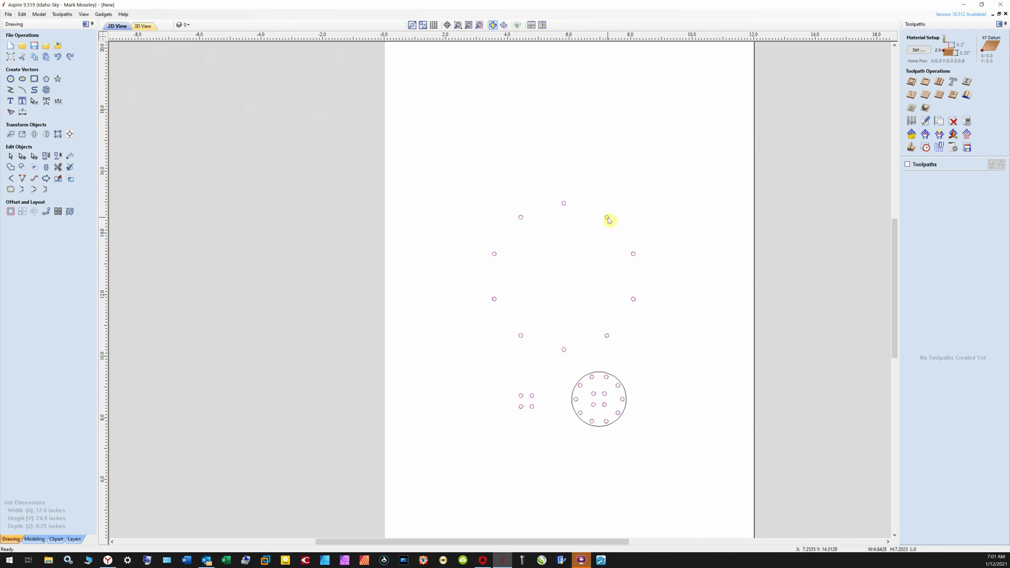
pyautogui.click(634, 206)
# Step: Select the ring circles in Set Selected Objects Size and read the left circle's 0.125 inch width
pyautogui.click(563, 350)
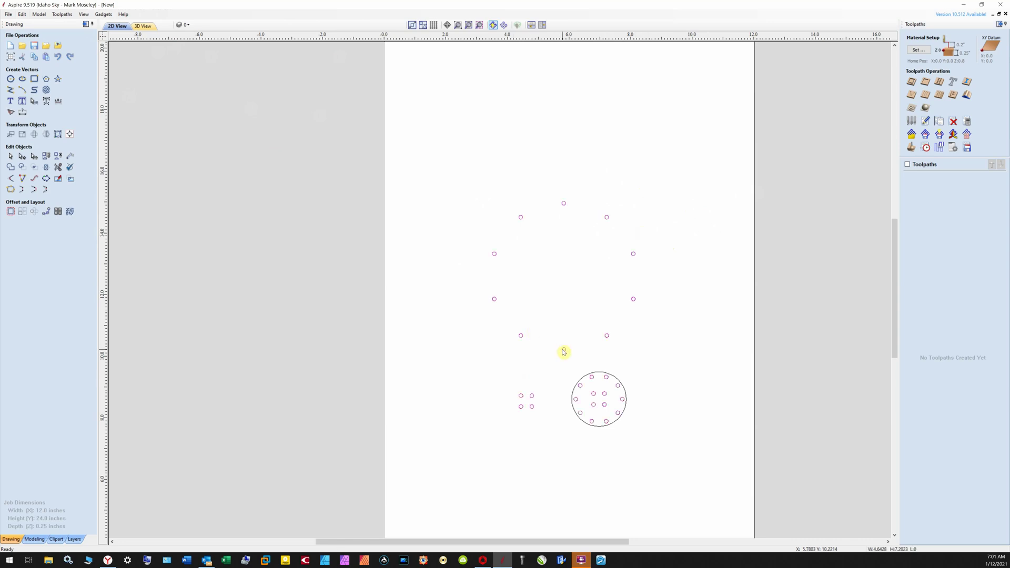
pyautogui.click(22, 136)
pyautogui.click(494, 298)
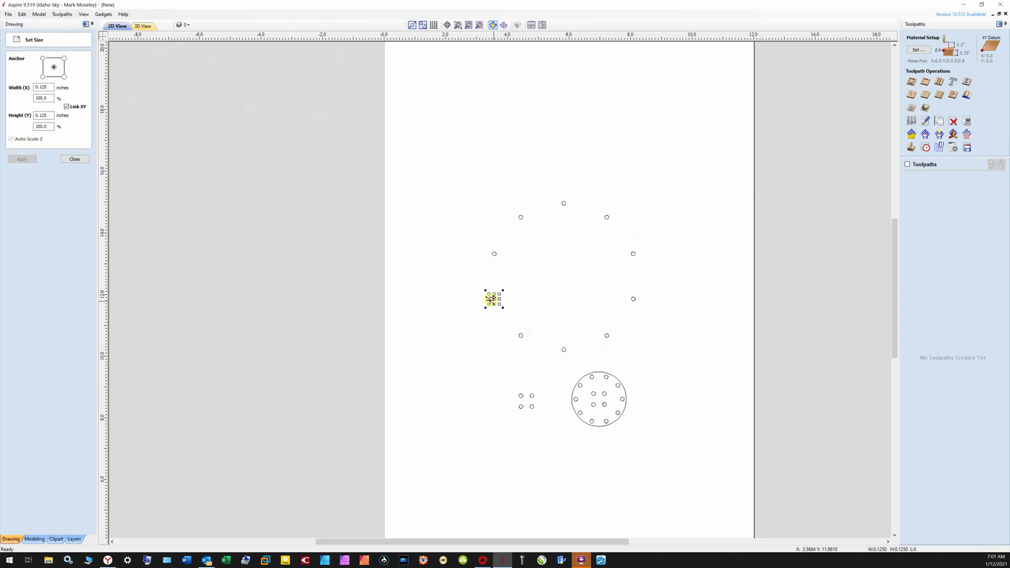
pyautogui.doubleClick(43, 87)
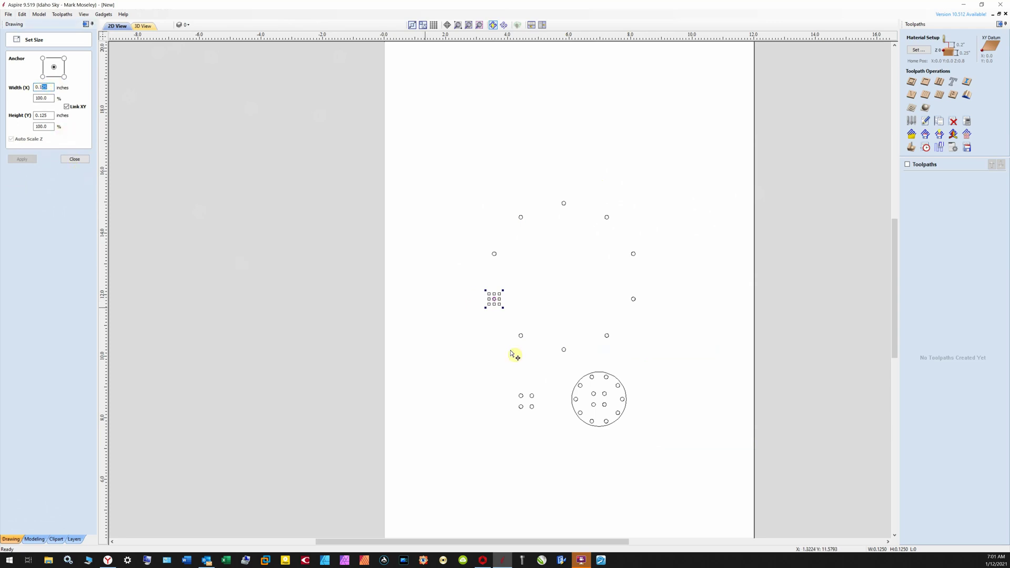
# Step: Check the lower-left, bottom and right ring circles, each confirming 0.125 inches wide
pyautogui.click(522, 337)
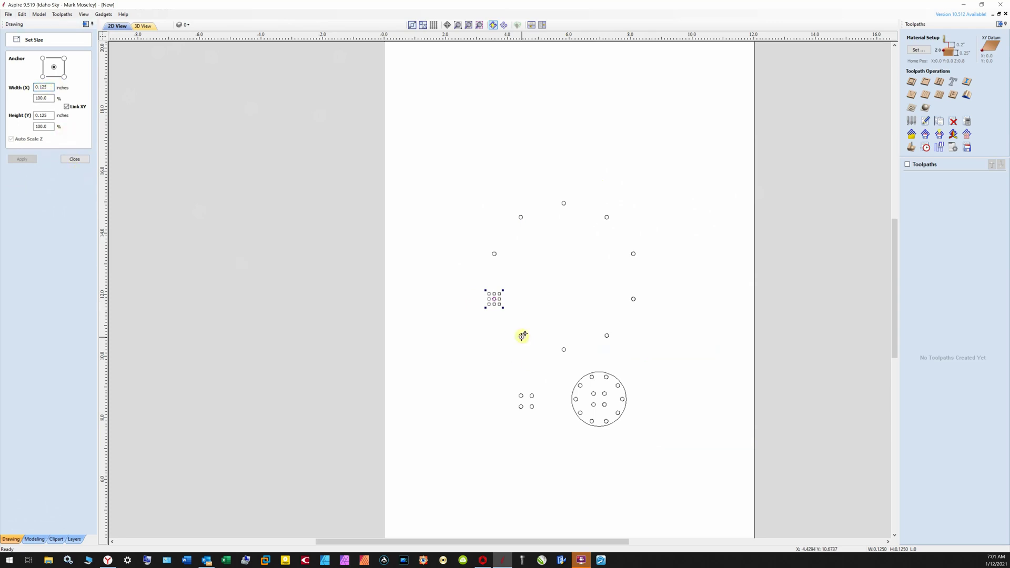
pyautogui.click(567, 353)
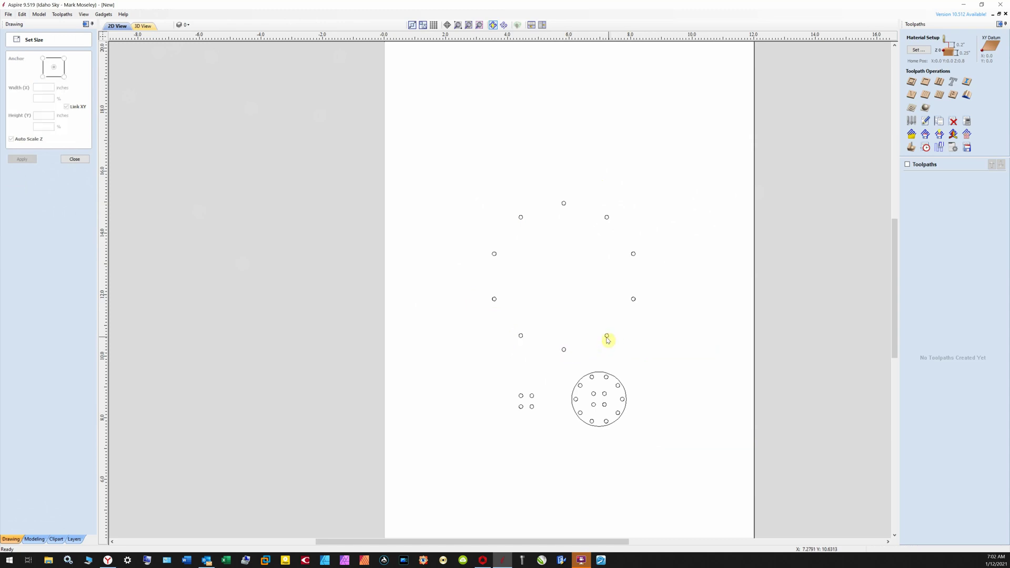
pyautogui.click(607, 337)
pyautogui.click(566, 348)
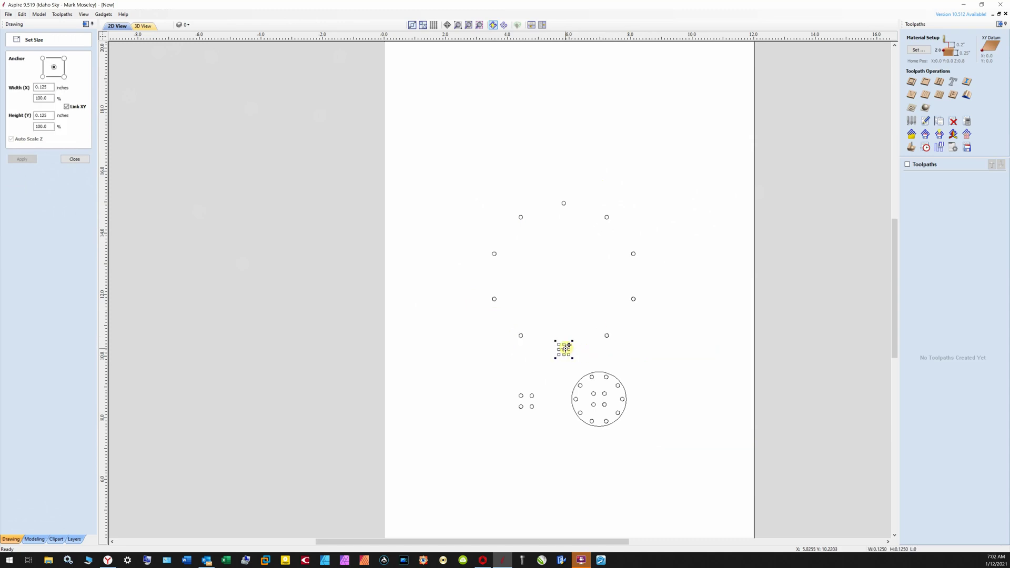
pyautogui.click(634, 299)
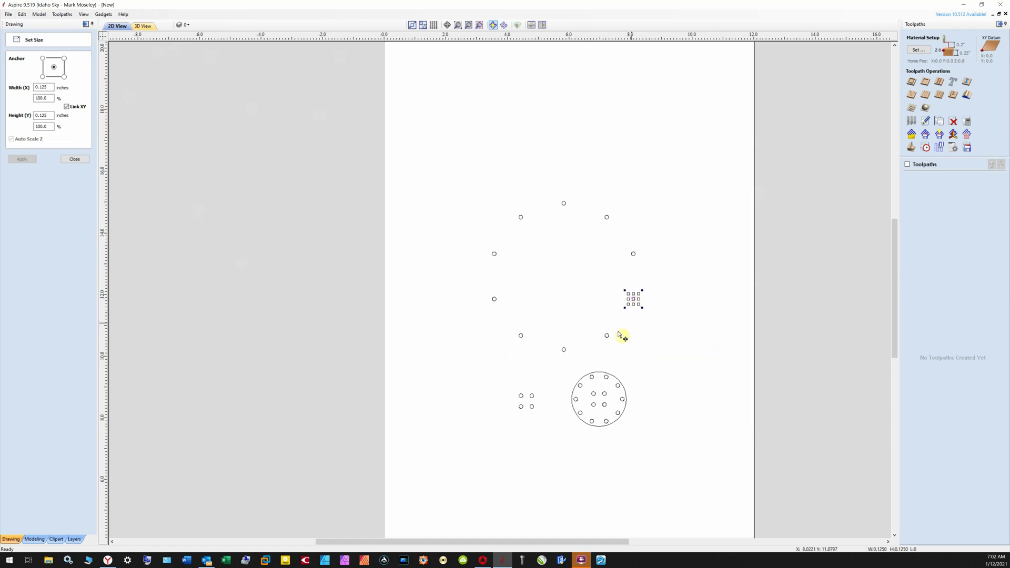
pyautogui.click(571, 290)
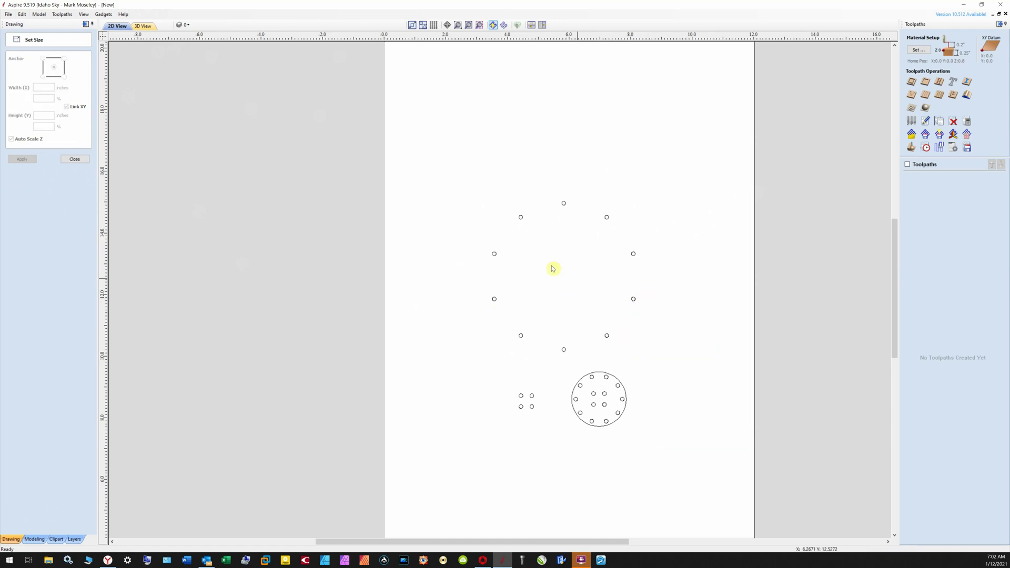
# Step: Close Set Size and change the job's material thickness from 0.25 to 1 inch in Job Setup
pyautogui.click(75, 159)
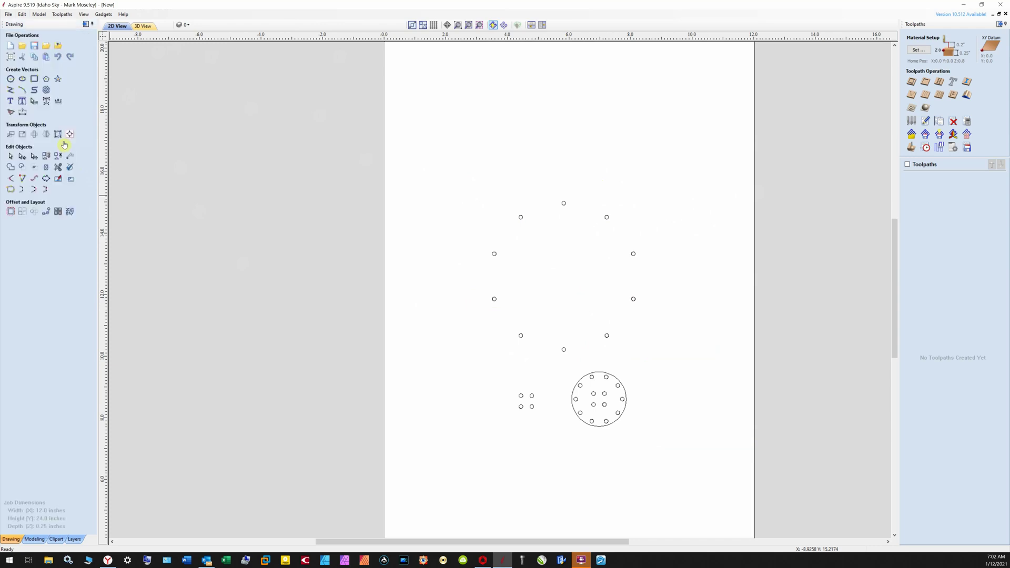
pyautogui.click(9, 58)
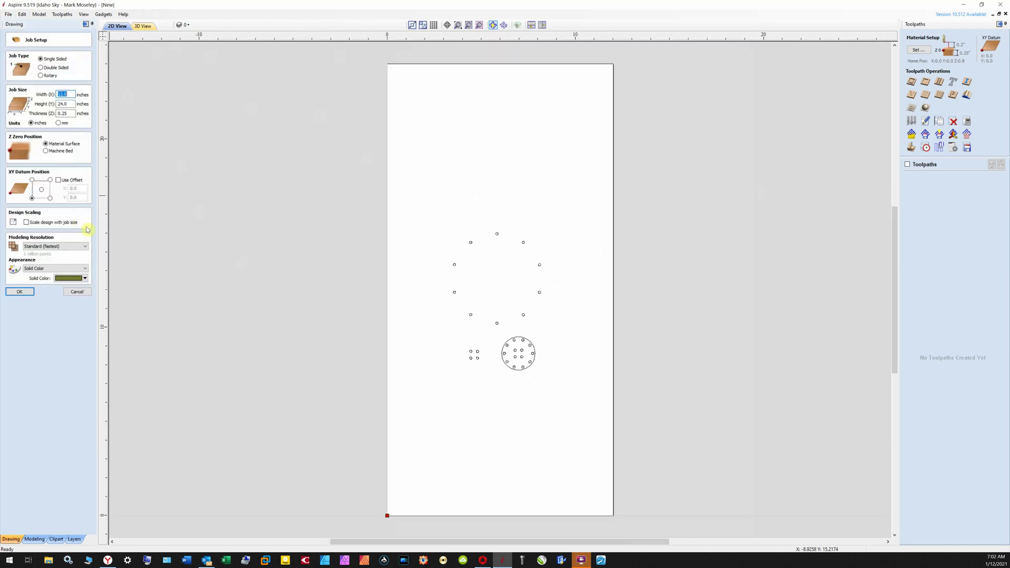
pyautogui.click(69, 113)
pyautogui.moveTo(63, 114); pyautogui.dragTo(54, 114)
pyautogui.click(20, 292)
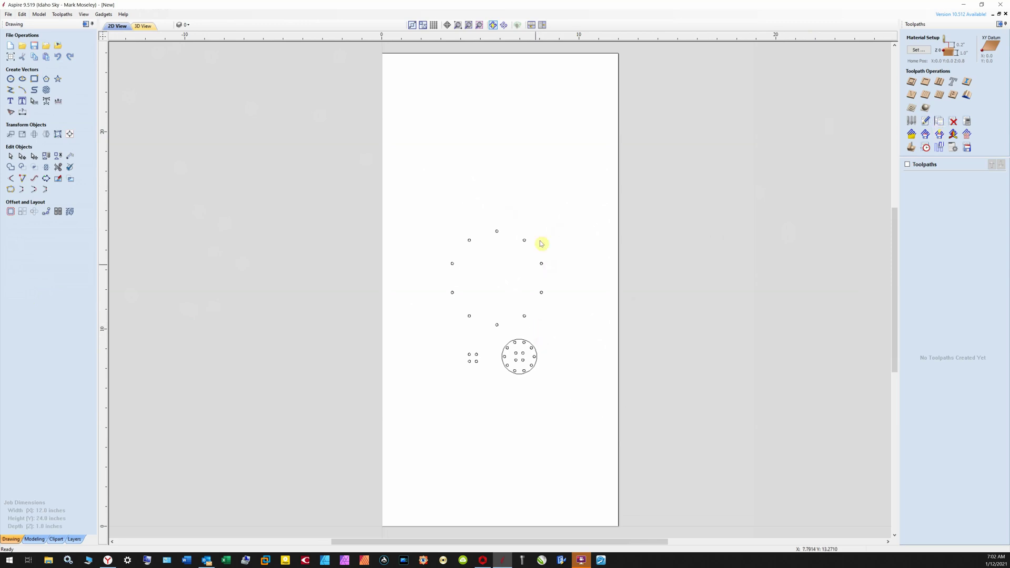
# Step: Select the ring circles and create a drilling toolpath with the Jerray Tapered Ball Nose bit
pyautogui.moveTo(566, 215); pyautogui.dragTo(427, 335)
pyautogui.click(939, 83)
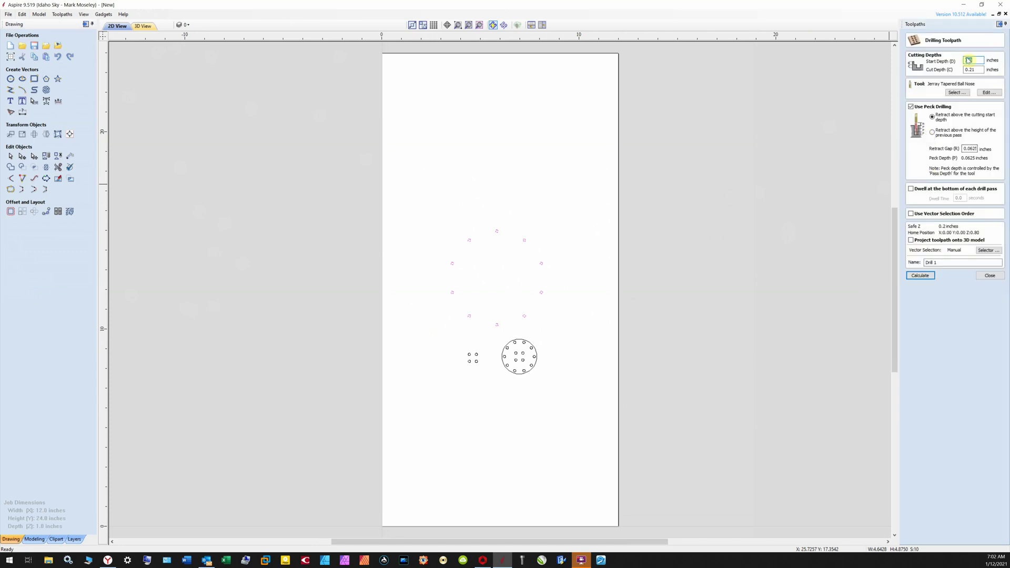
pyautogui.click(956, 92)
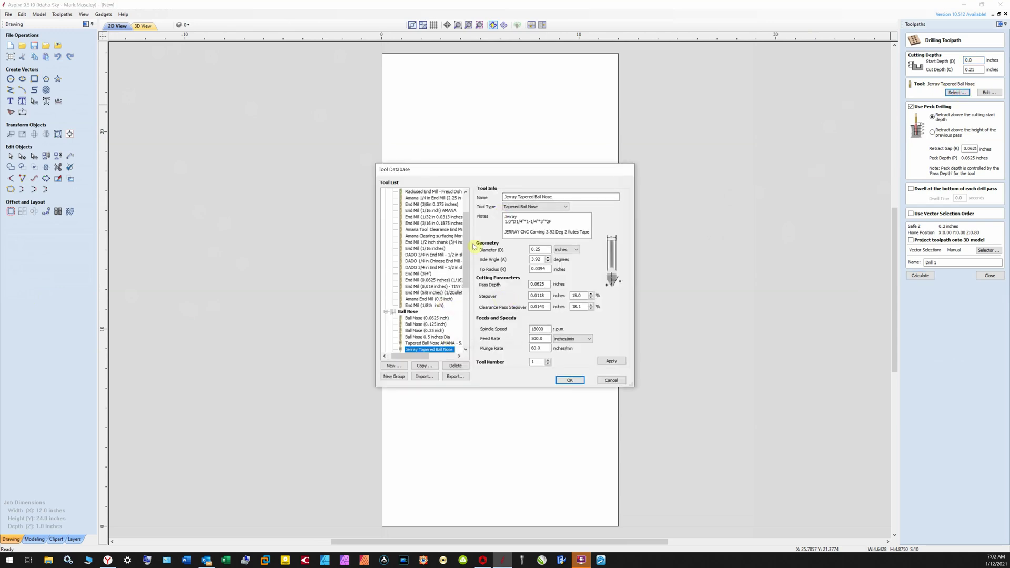
pyautogui.moveTo(466, 245); pyautogui.dragTo(466, 278)
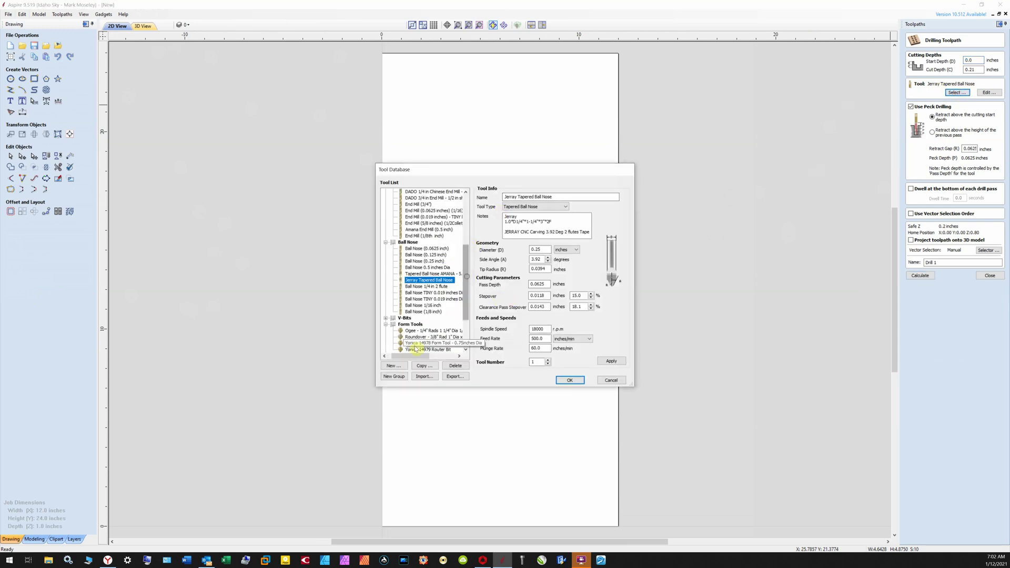
pyautogui.moveTo(412, 356)
pyautogui.mouseDown()
pyautogui.moveTo(423, 357)
pyautogui.moveTo(411, 357)
pyautogui.mouseUp()
pyautogui.click(429, 273)
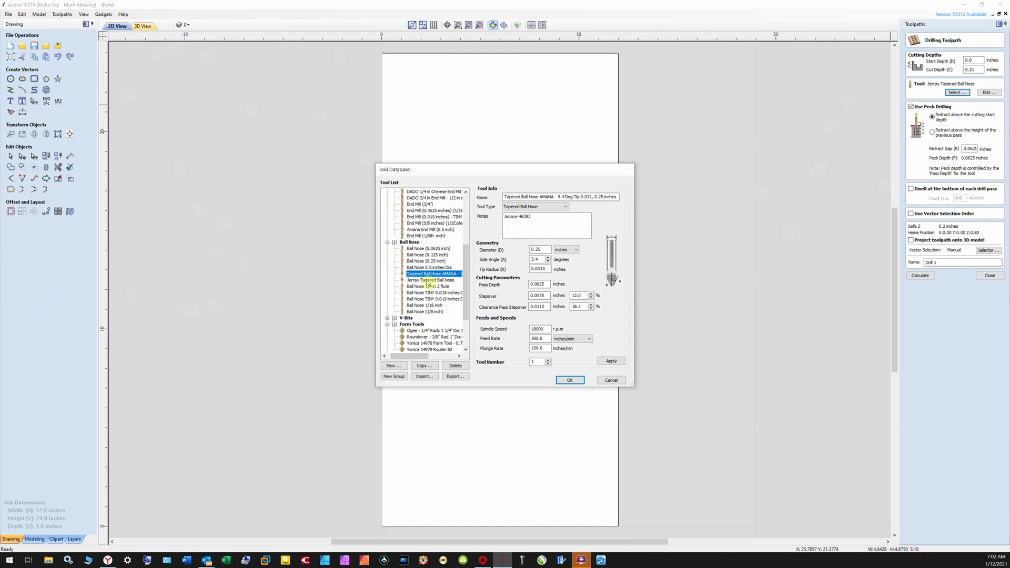
pyautogui.click(427, 280)
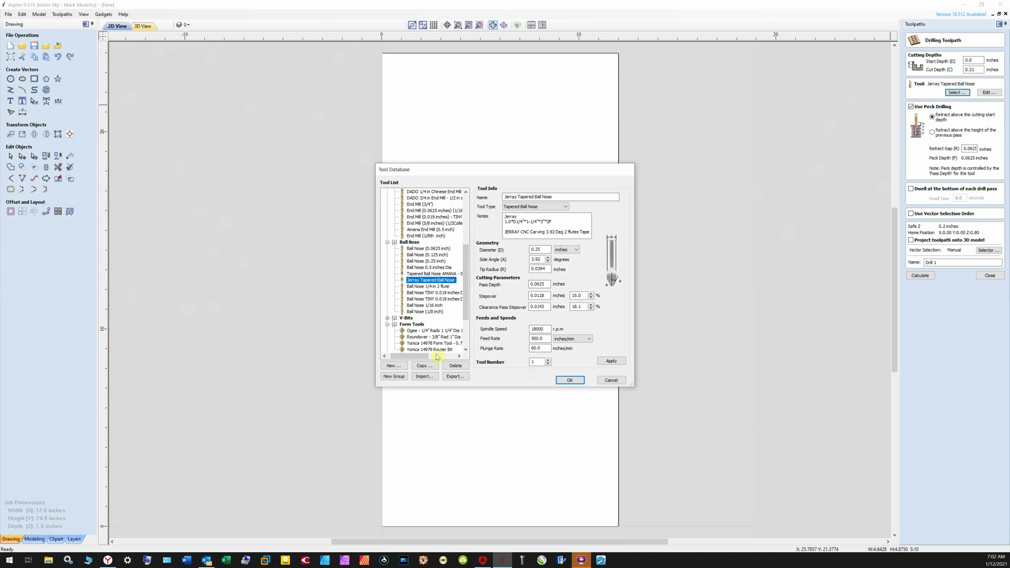
pyautogui.moveTo(412, 357)
pyautogui.mouseDown()
pyautogui.moveTo(443, 360)
pyautogui.moveTo(406, 359)
pyautogui.mouseUp()
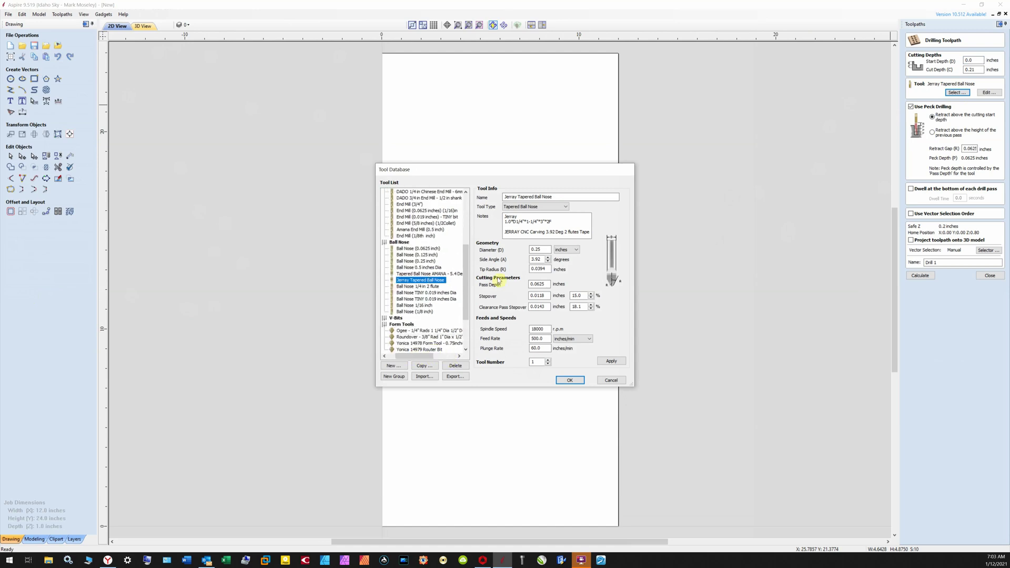
pyautogui.click(577, 382)
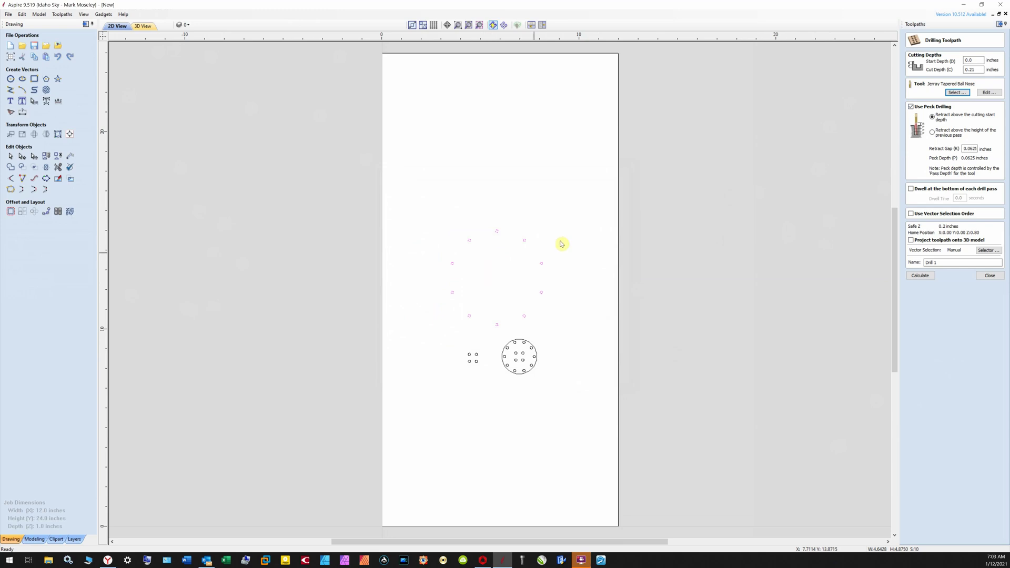
pyautogui.click(975, 69)
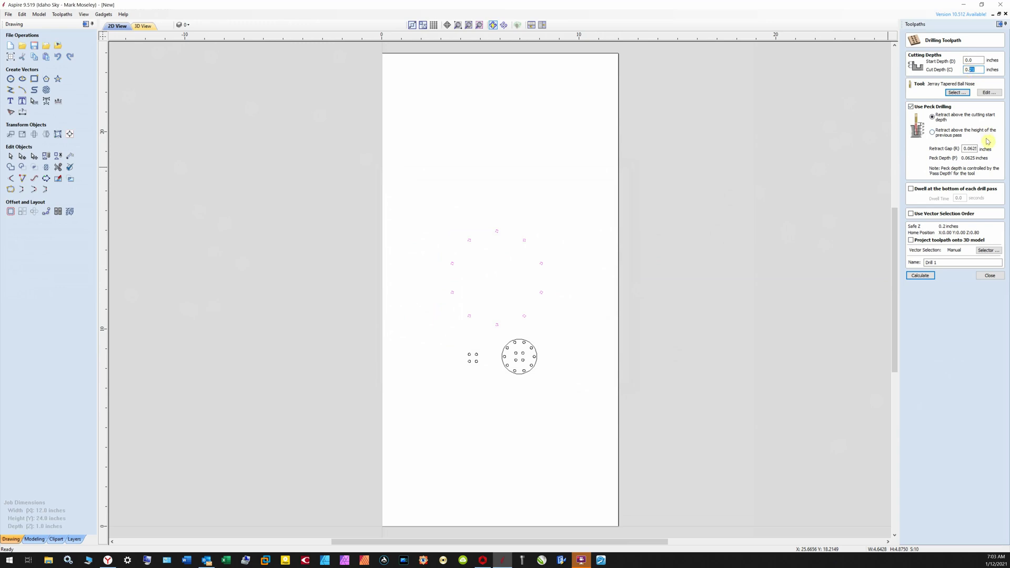
# Step: Set the Drill 1 cut depth to 0.9 inches and calculate the toolpath
pyautogui.write('90')
pyautogui.click(923, 277)
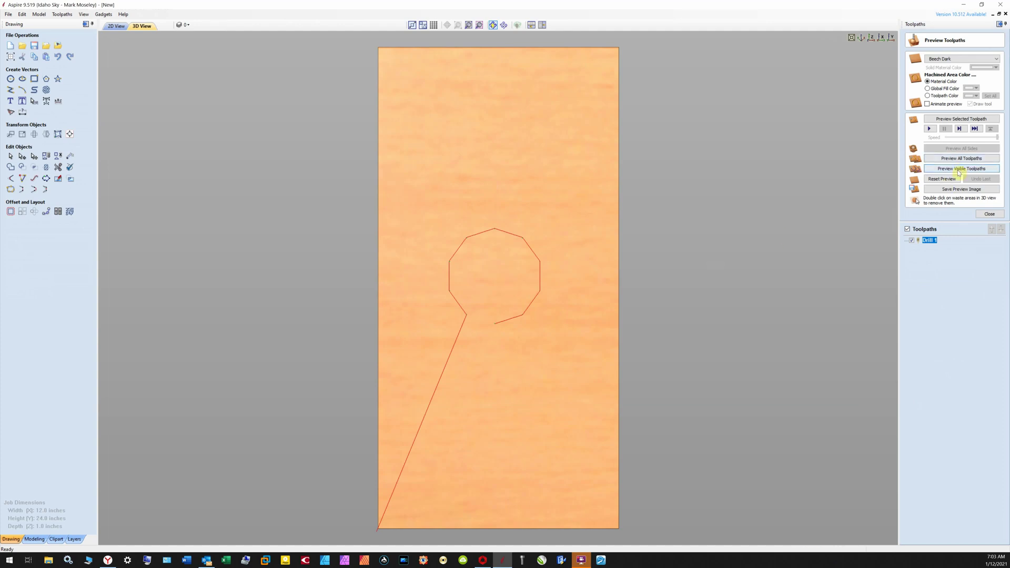
# Step: Preview Drill 1 cutting the board, inspect the hole depth in 3D, then reopen its settings
pyautogui.click(958, 170)
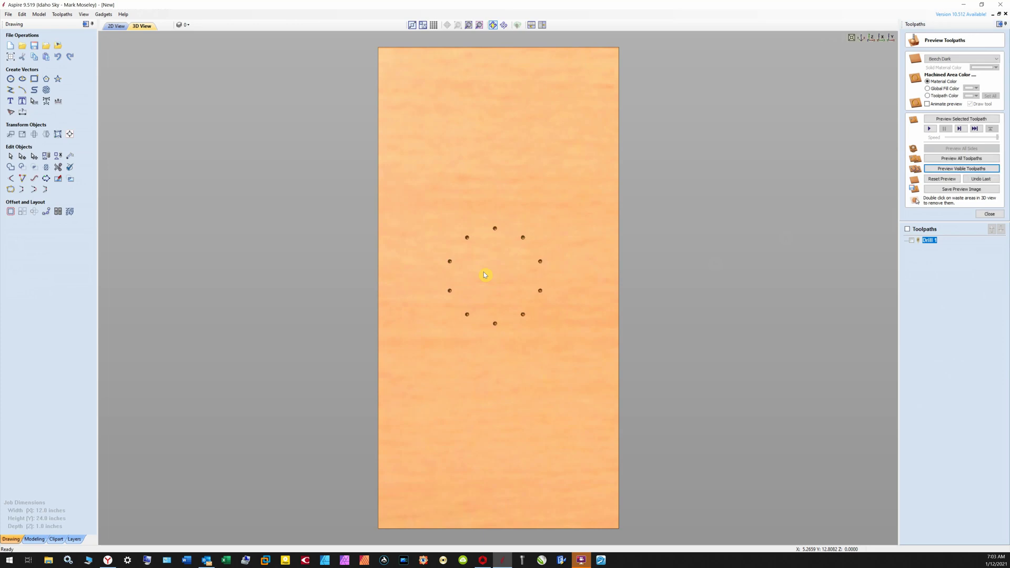
pyautogui.scroll(6, 516, 254)
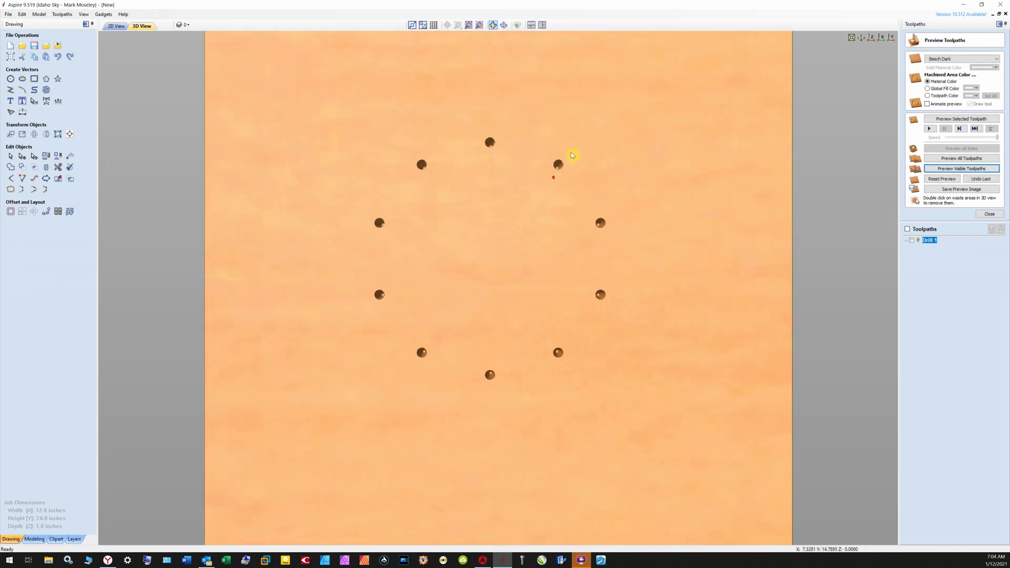
pyautogui.moveTo(571, 354); pyautogui.dragTo(498, 343)
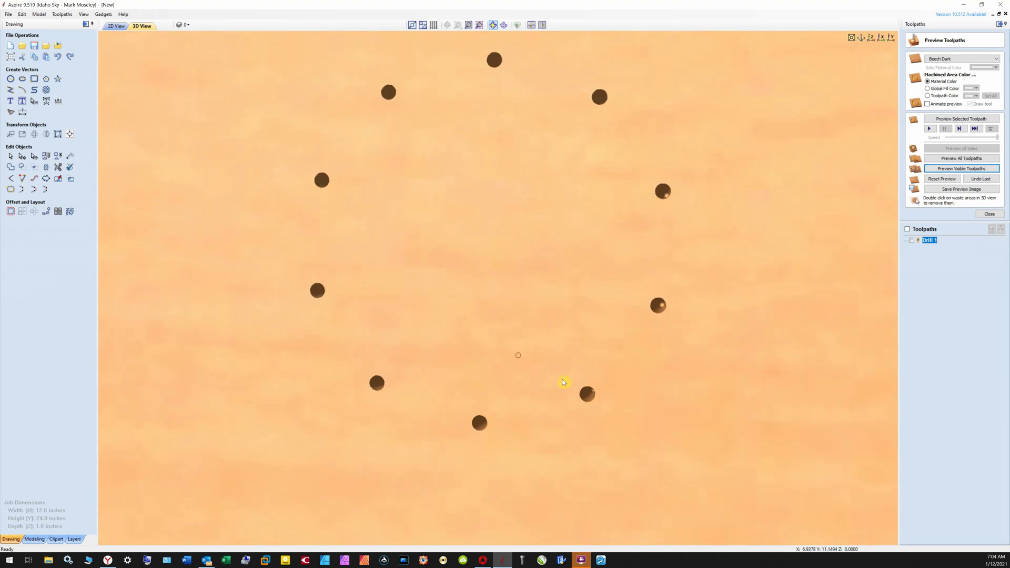
pyautogui.scroll(2, 588, 383)
pyautogui.scroll(2, 587, 382)
pyautogui.moveTo(637, 355); pyautogui.dragTo(499, 258)
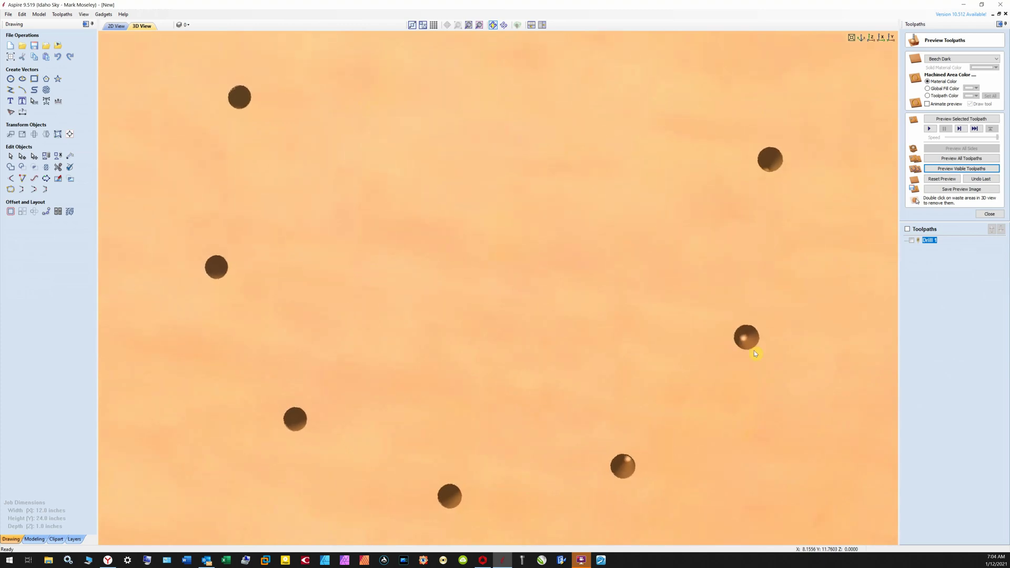
pyautogui.moveTo(746, 368); pyautogui.dragTo(622, 333)
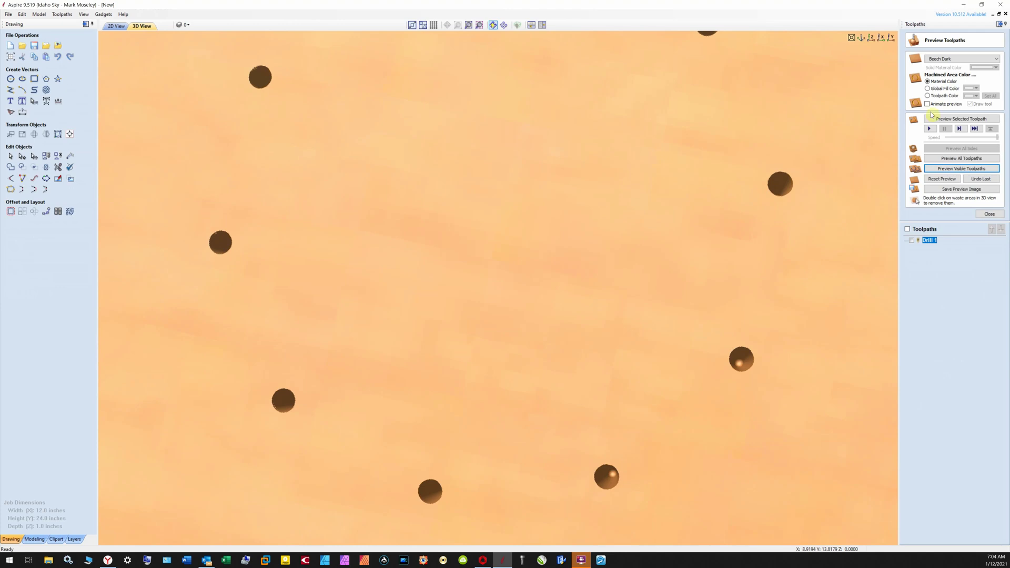
pyautogui.doubleClick(930, 241)
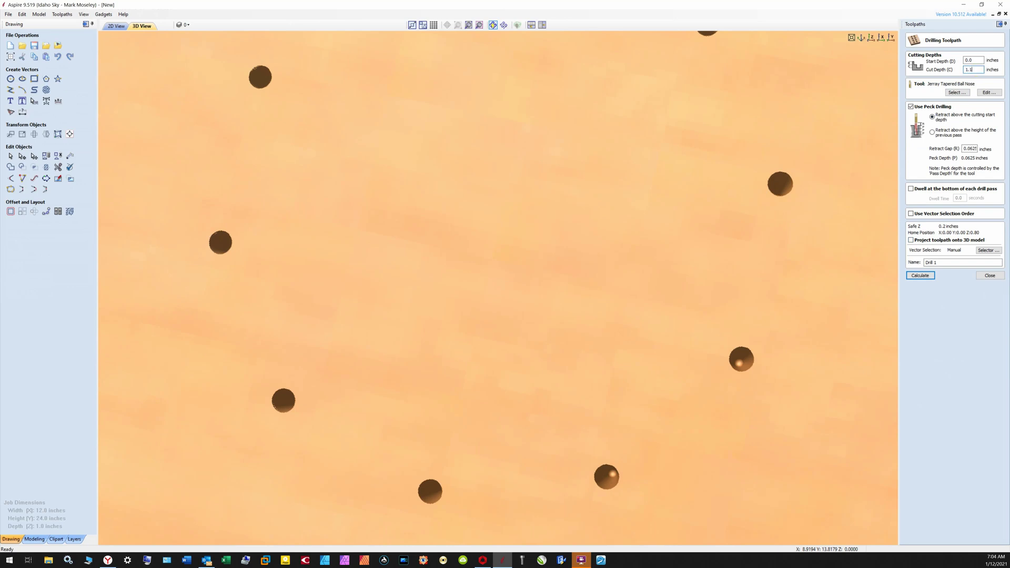
# Step: Recalculate Drill 1, accepting the cut-through warning, and preview the visible toolpaths
pyautogui.click(926, 276)
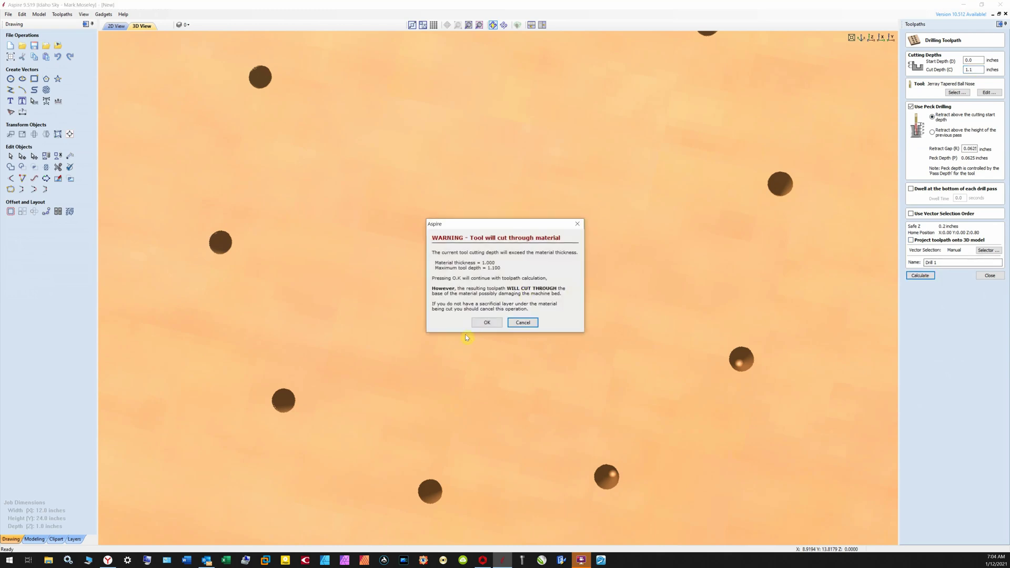
pyautogui.click(485, 324)
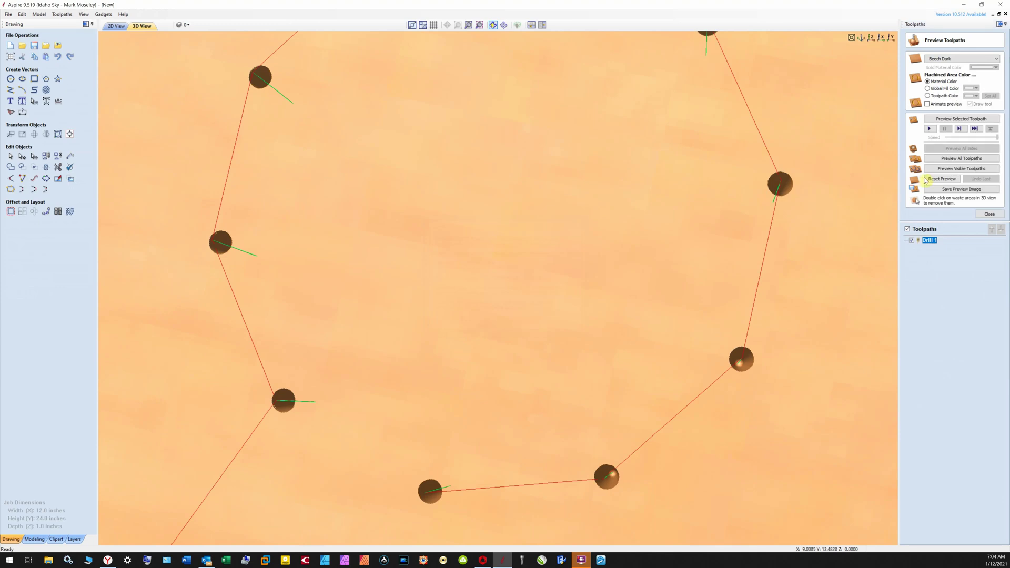
pyautogui.click(958, 169)
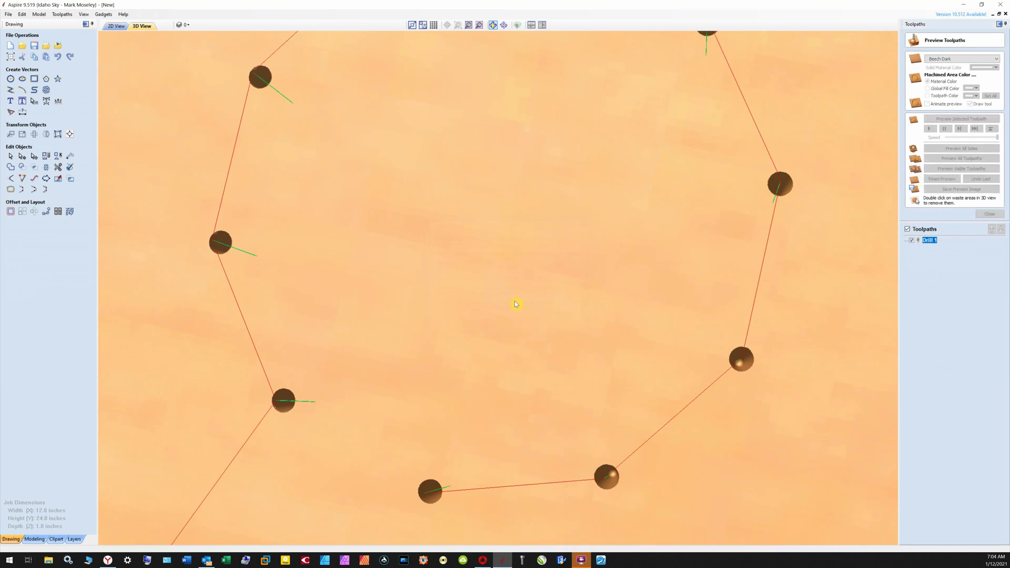
# Step: Orbit and zoom the 3D view to inspect the ring of drilled holes on the board
pyautogui.moveTo(476, 343)
pyautogui.mouseDown()
pyautogui.moveTo(555, 253)
pyautogui.moveTo(463, 369)
pyautogui.moveTo(555, 298)
pyautogui.moveTo(440, 340)
pyautogui.moveTo(582, 233)
pyautogui.moveTo(610, 236)
pyautogui.moveTo(566, 238)
pyautogui.moveTo(548, 214)
pyautogui.moveTo(569, 184)
pyautogui.moveTo(582, 250)
pyautogui.moveTo(564, 285)
pyautogui.moveTo(601, 200)
pyautogui.moveTo(510, 444)
pyautogui.moveTo(495, 338)
pyautogui.moveTo(485, 451)
pyautogui.moveTo(461, 424)
pyautogui.moveTo(434, 458)
pyautogui.moveTo(559, 400)
pyautogui.moveTo(430, 404)
pyautogui.moveTo(597, 348)
pyautogui.moveTo(605, 403)
pyautogui.moveTo(633, 399)
pyautogui.moveTo(556, 385)
pyautogui.moveTo(641, 331)
pyautogui.mouseUp()
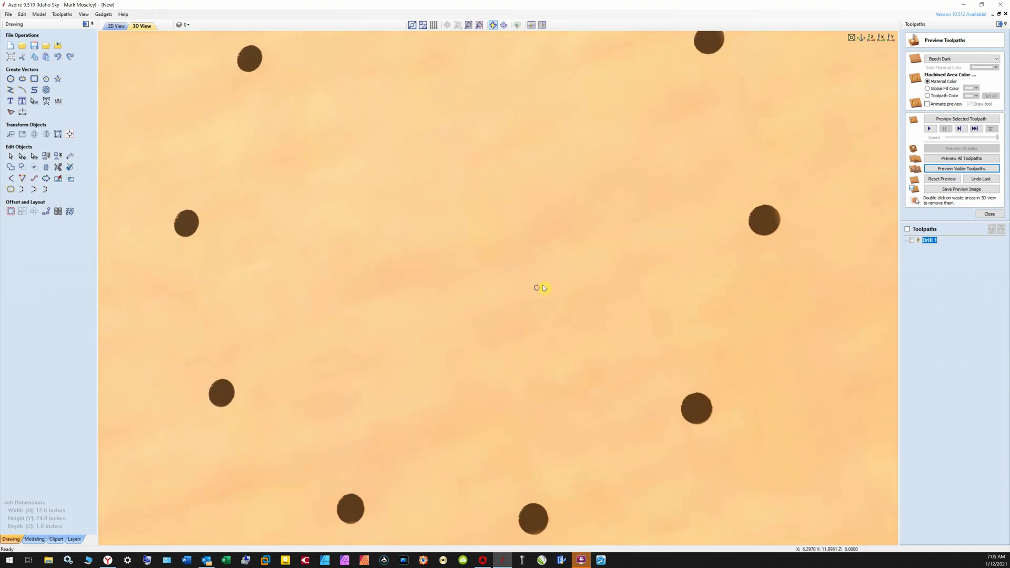
pyautogui.moveTo(544, 288); pyautogui.dragTo(604, 260)
pyautogui.scroll(-5, 604, 260)
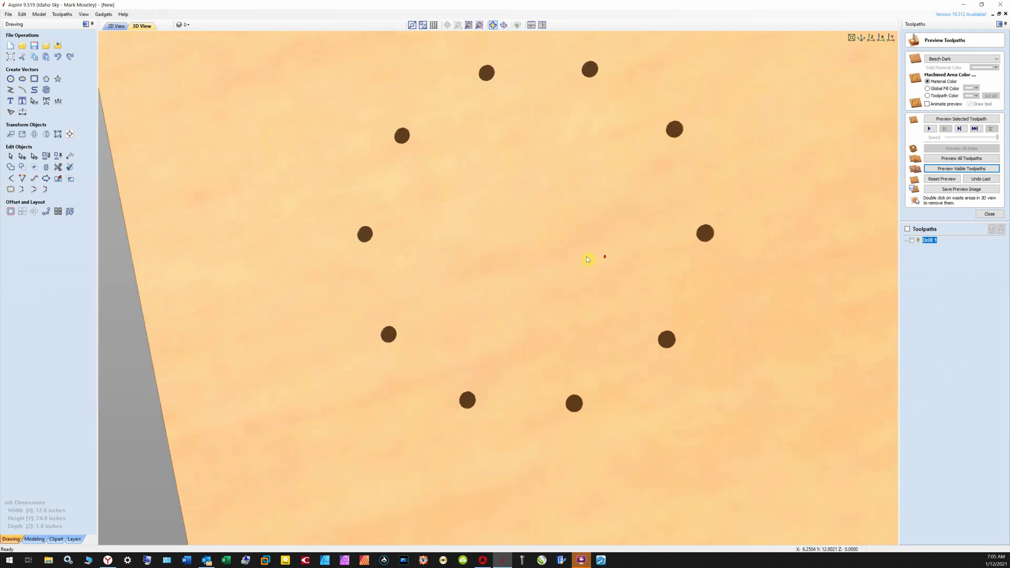
pyautogui.scroll(-2, 588, 259)
pyautogui.moveTo(698, 232); pyautogui.dragTo(530, 262)
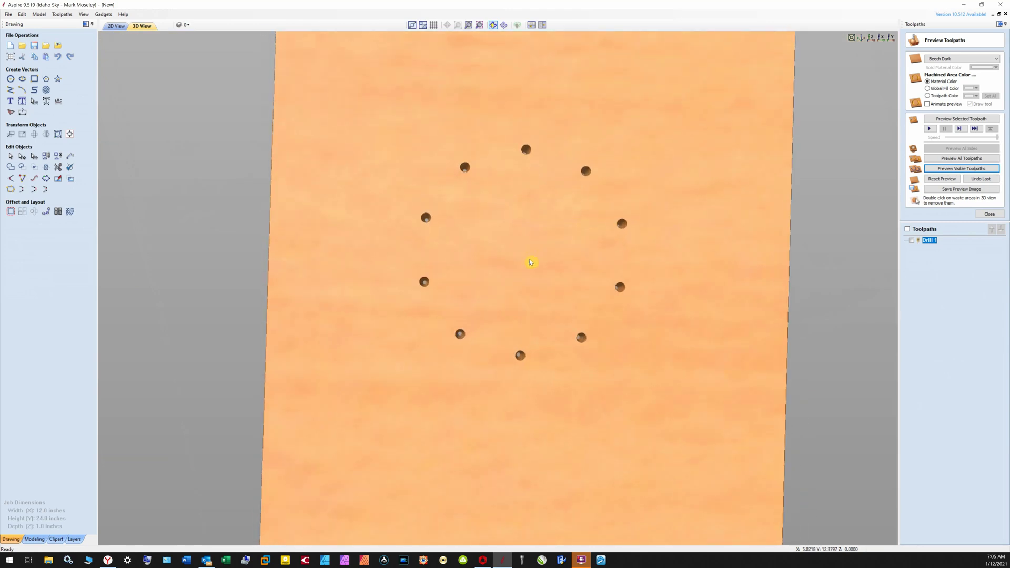
pyautogui.scroll(-3, 530, 261)
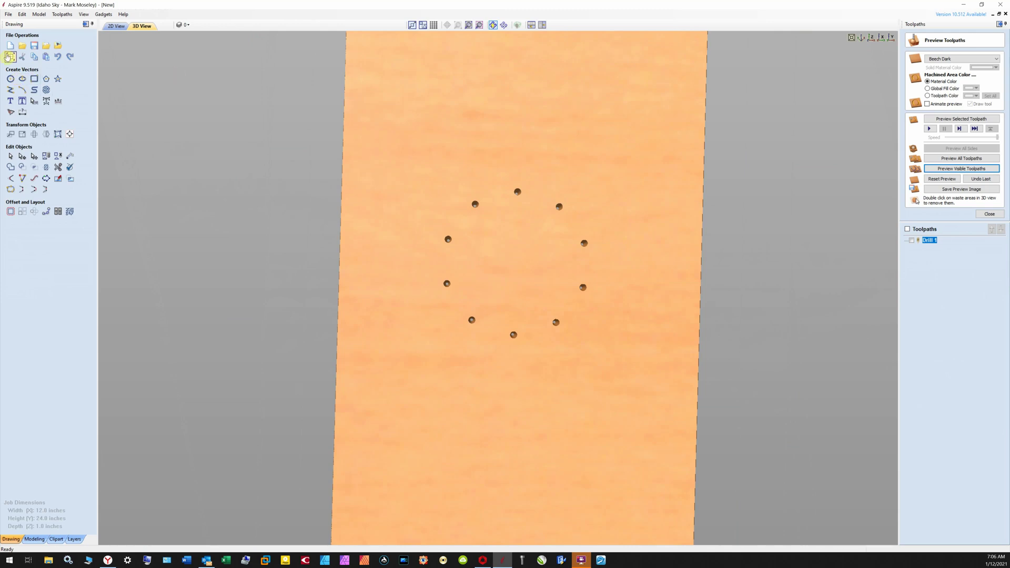
pyautogui.click(9, 57)
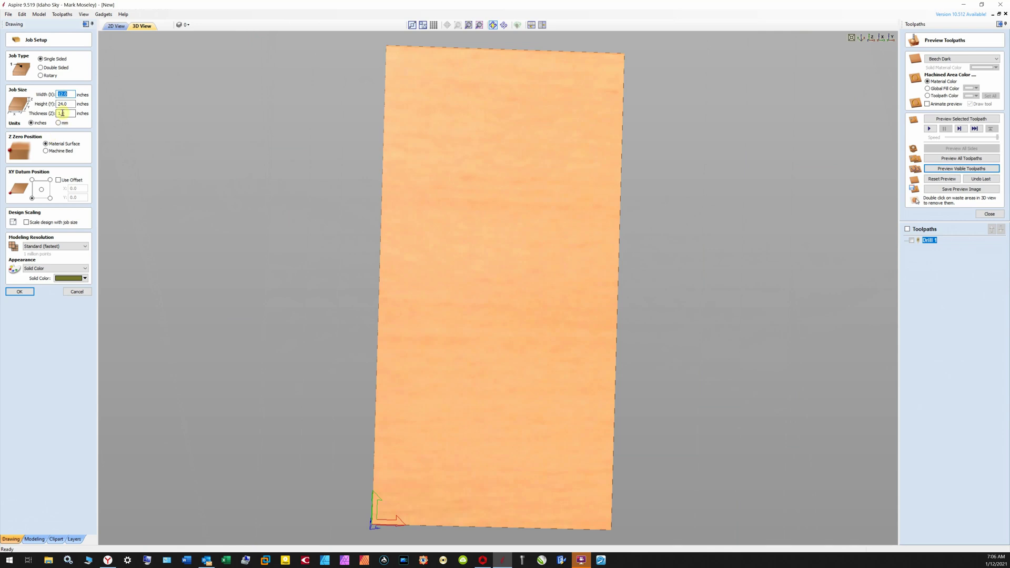
# Step: Change the board's material thickness to 0.25 inches, dismissing the cut-through warning
pyautogui.moveTo(63, 113); pyautogui.dragTo(46, 113)
pyautogui.press('Return')
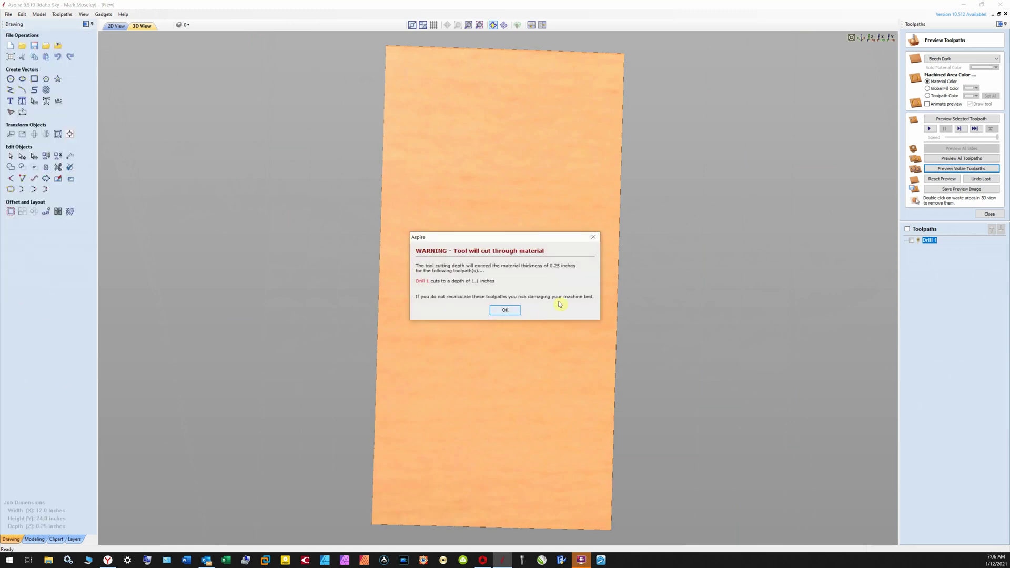
pyautogui.click(500, 311)
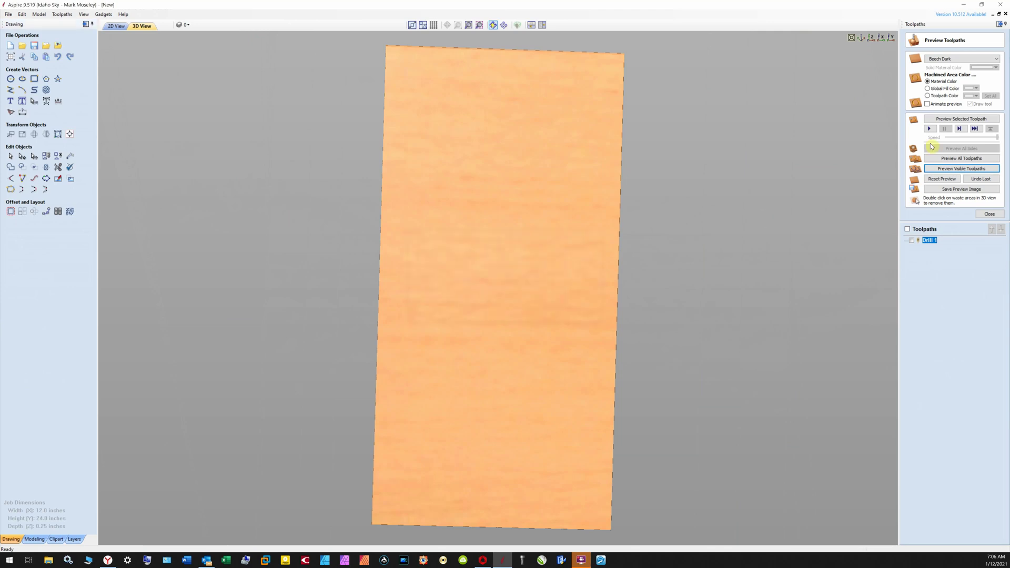
# Step: Set the Drill 1 cut depth to 0.21 inches, recalculate, and preview all toolpaths
pyautogui.doubleClick(930, 241)
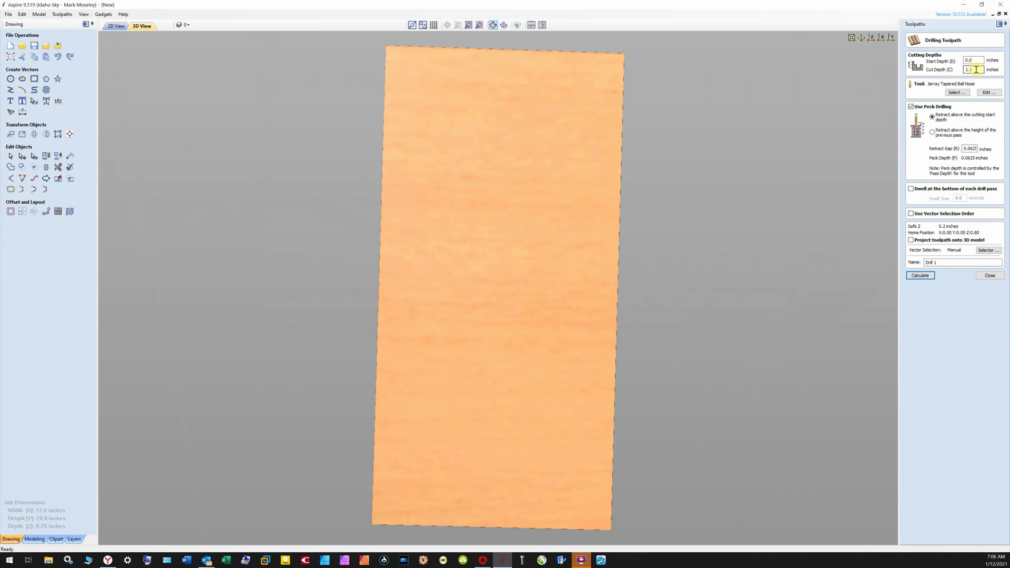
pyautogui.moveTo(976, 70); pyautogui.dragTo(960, 68)
pyautogui.click(921, 277)
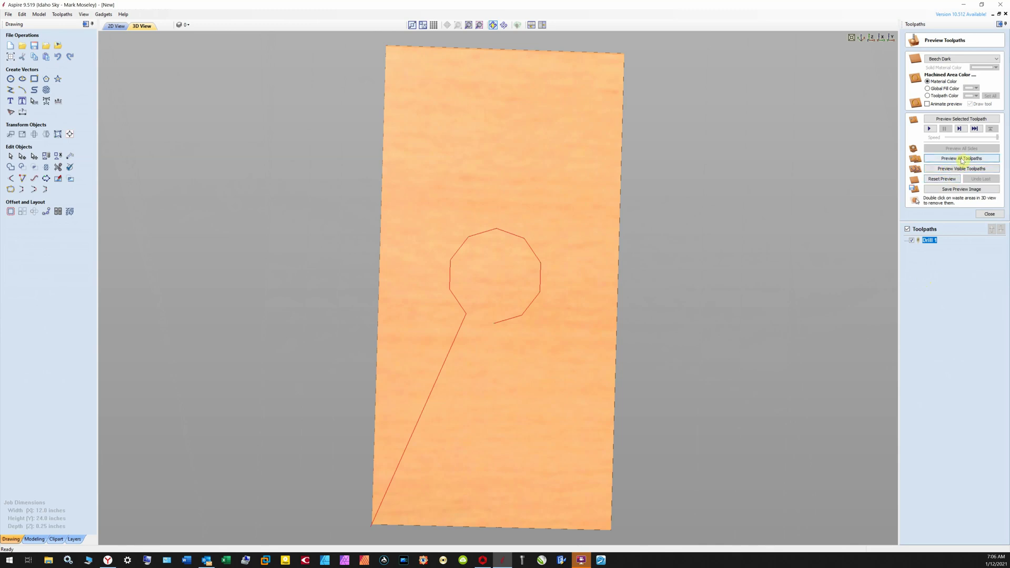
pyautogui.click(962, 159)
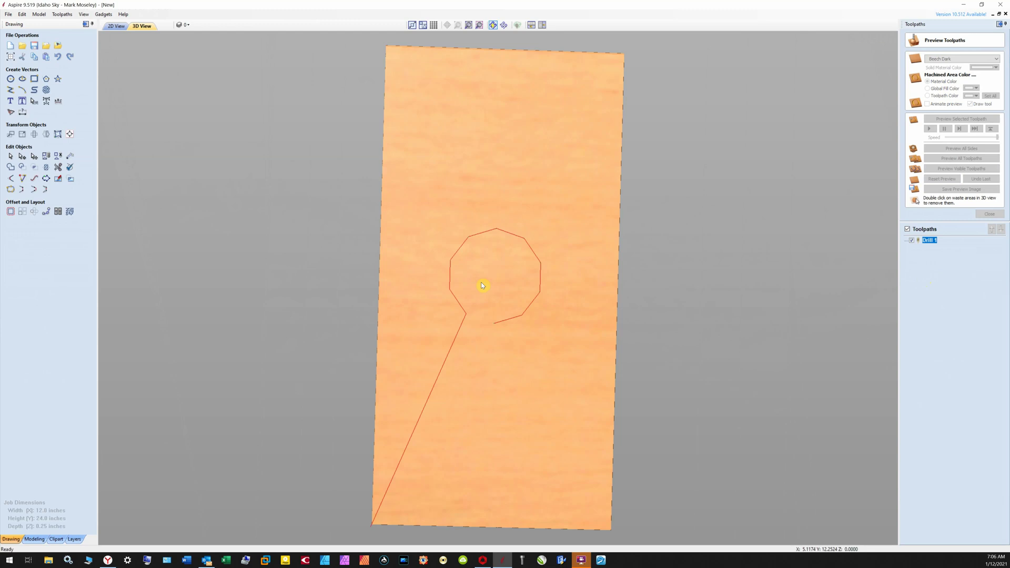
# Step: Zoom, pan and orbit the 3D preview for a close-up of the small drilled holes, then close it
pyautogui.scroll(5, 482, 284)
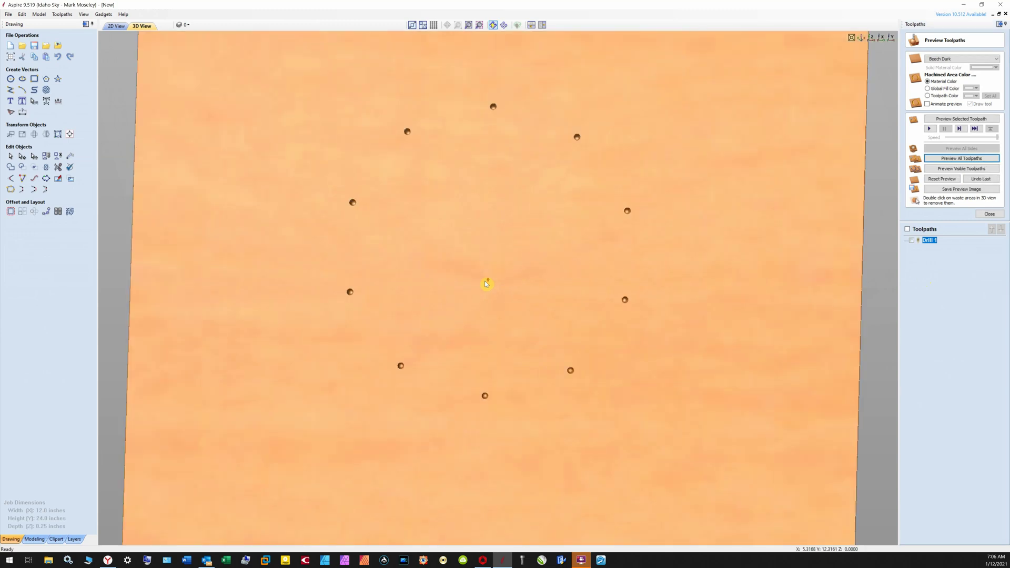
pyautogui.scroll(3, 486, 284)
pyautogui.moveTo(539, 296); pyautogui.dragTo(558, 372)
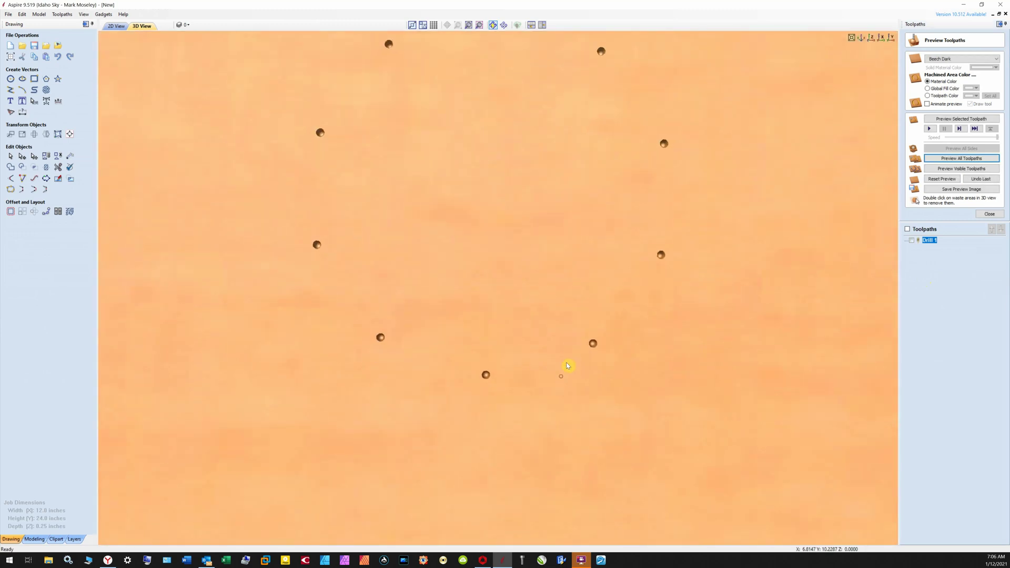
pyautogui.scroll(4, 530, 337)
pyautogui.moveTo(538, 322)
pyautogui.mouseDown()
pyautogui.moveTo(563, 303)
pyautogui.moveTo(607, 300)
pyautogui.moveTo(503, 323)
pyautogui.moveTo(500, 363)
pyautogui.moveTo(621, 350)
pyautogui.mouseUp()
pyautogui.scroll(2, 563, 332)
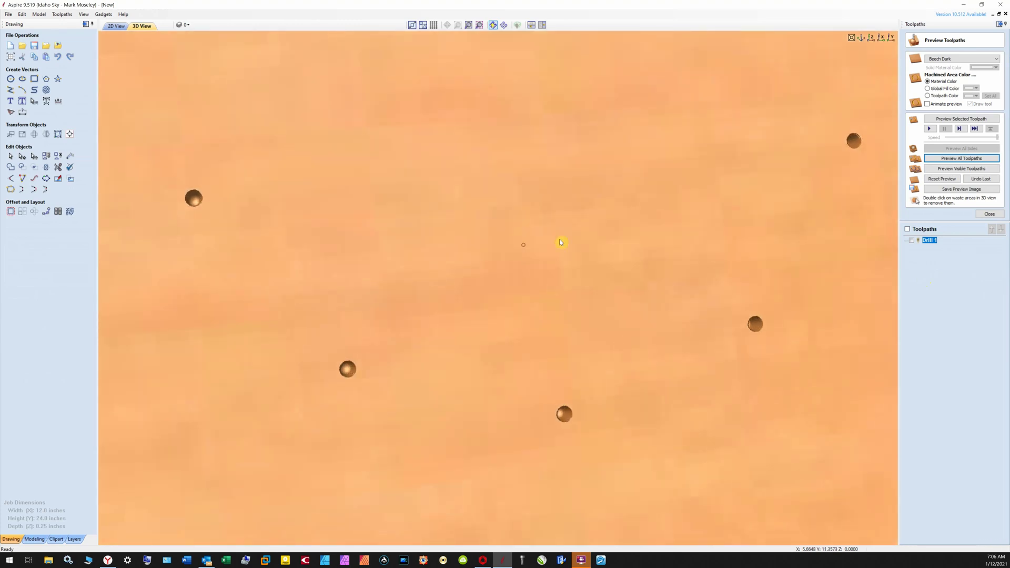
pyautogui.moveTo(560, 242)
pyautogui.mouseDown()
pyautogui.moveTo(507, 235)
pyautogui.moveTo(510, 338)
pyautogui.moveTo(941, 225)
pyautogui.mouseUp()
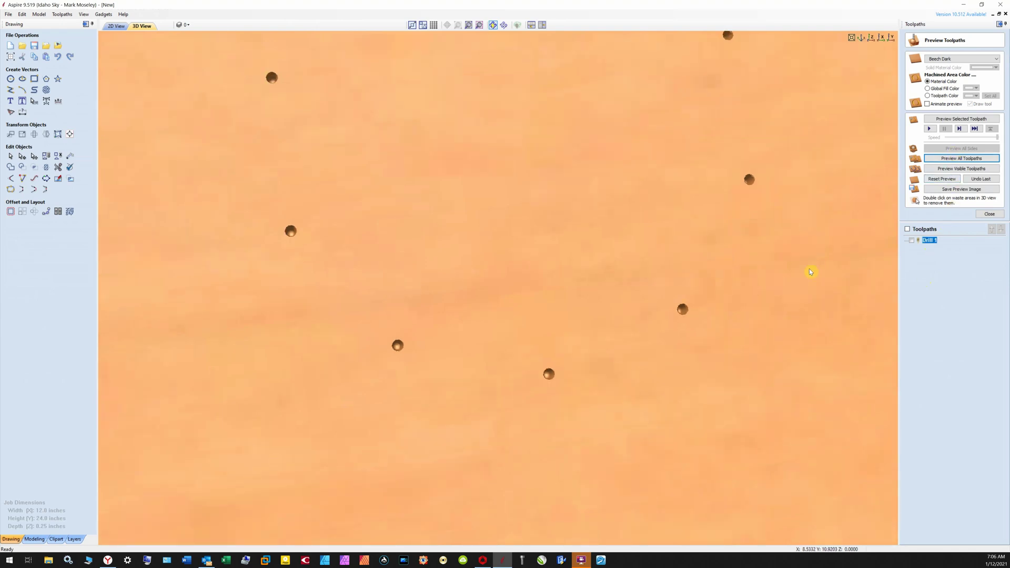
pyautogui.click(989, 213)
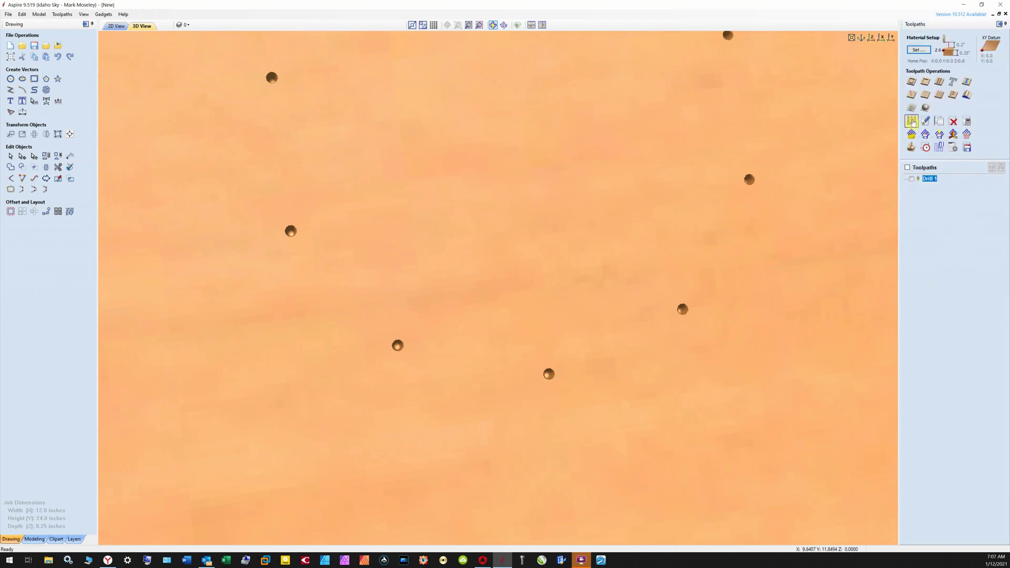
# Step: Compare the AMANA and Jerray tapered ball-nose bits in the Tool Database, then cancel unchanged
pyautogui.click(911, 122)
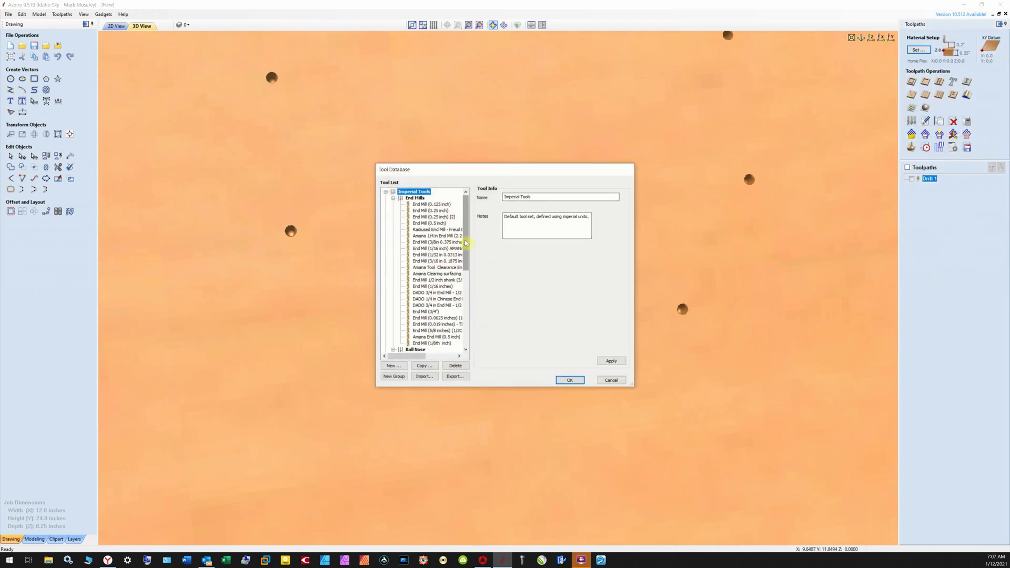
pyautogui.moveTo(465, 243); pyautogui.dragTo(466, 269)
pyautogui.moveTo(406, 356); pyautogui.dragTo(418, 361)
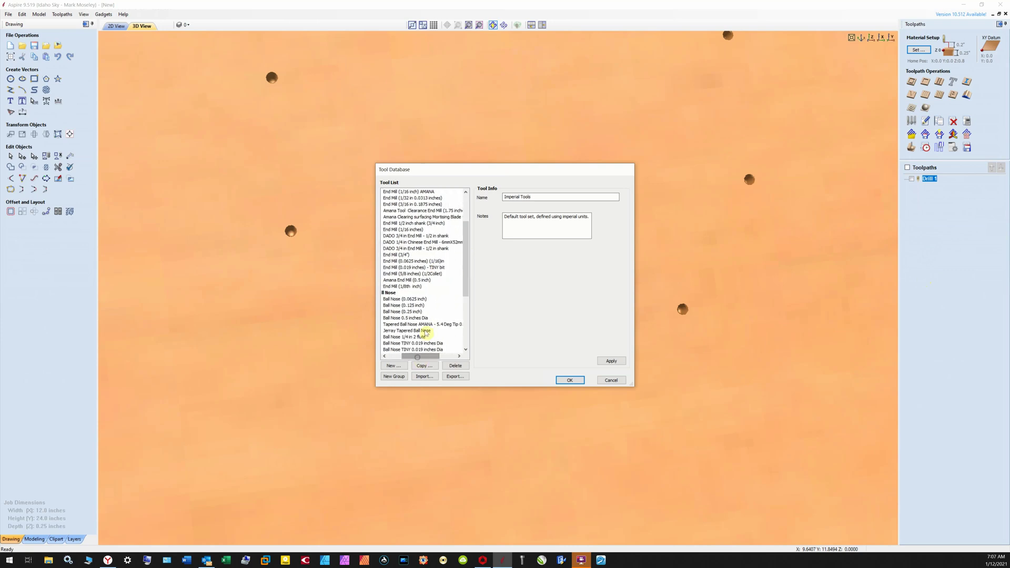
pyautogui.scroll(-1, 430, 318)
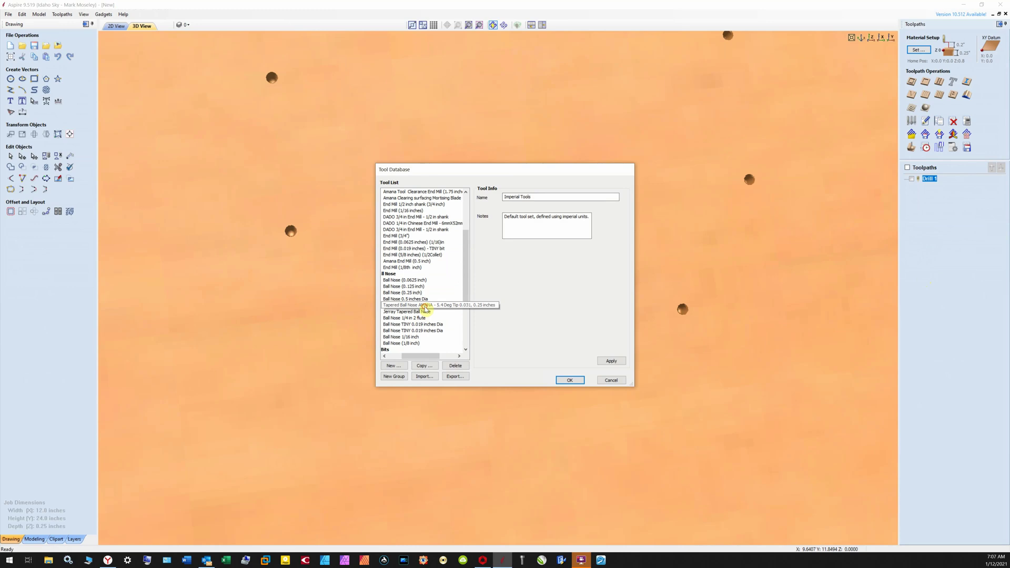
pyautogui.click(424, 306)
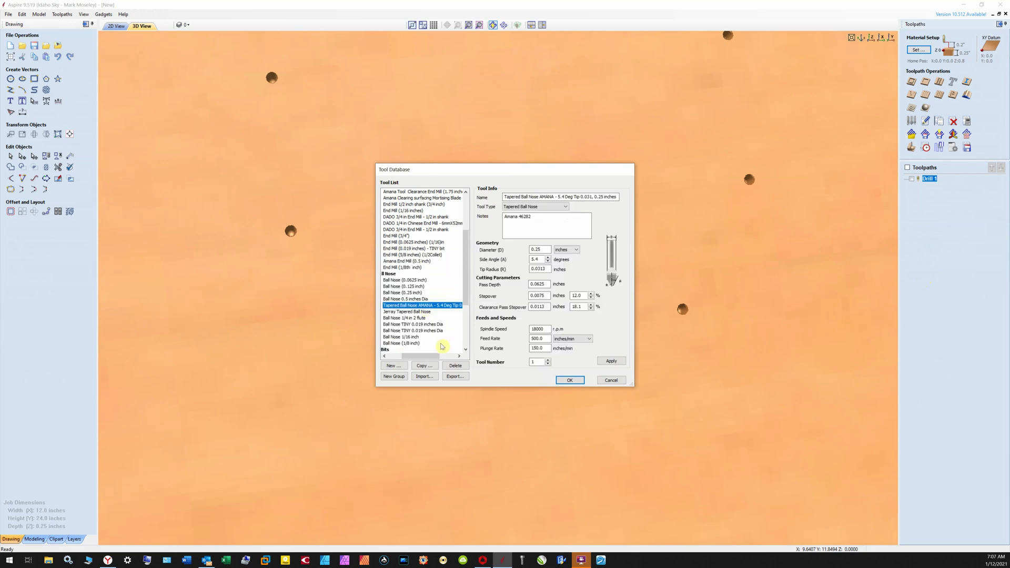
pyautogui.click(417, 312)
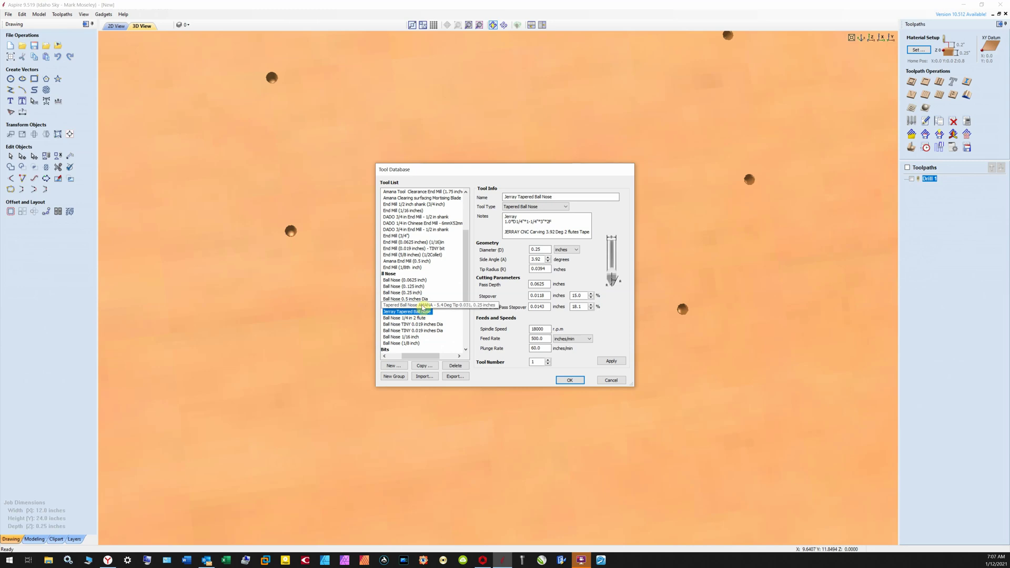
pyautogui.click(422, 306)
pyautogui.click(429, 312)
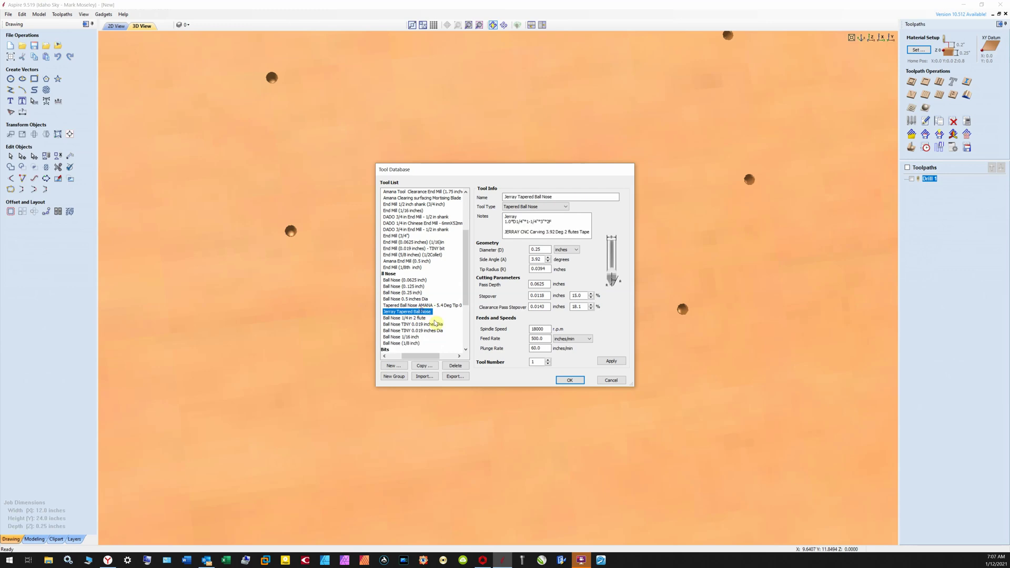
pyautogui.click(609, 380)
# Step: Switch to the 2D layout and select a single drill point in the ring
pyautogui.scroll(-2, 766, 289)
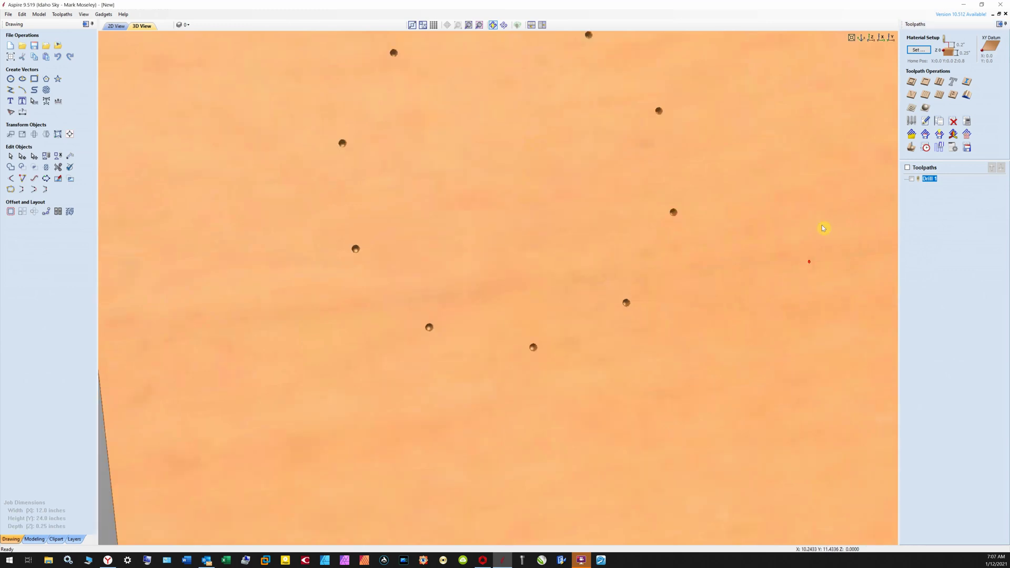
pyautogui.scroll(-3, 810, 200)
pyautogui.click(911, 147)
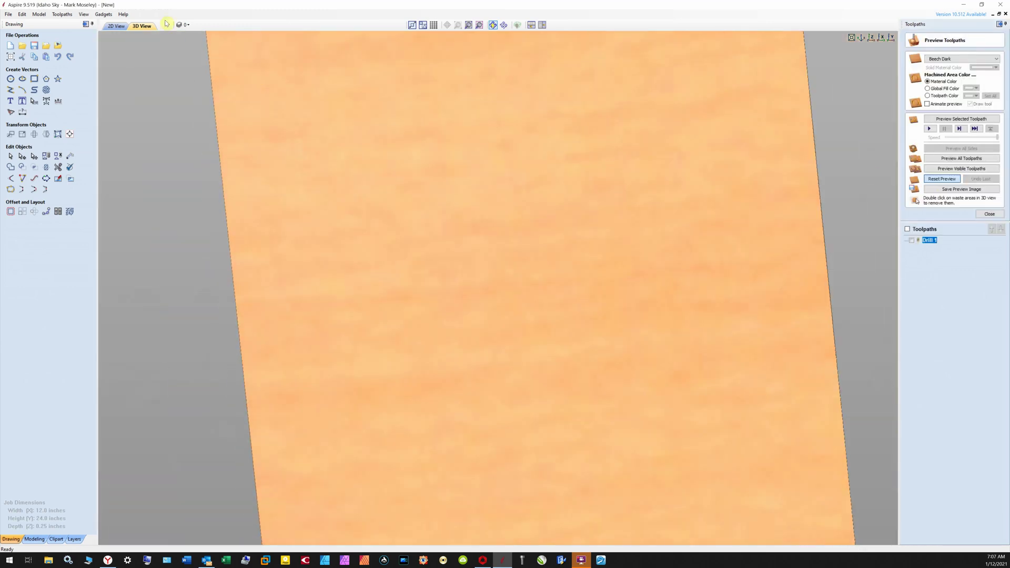
pyautogui.click(125, 27)
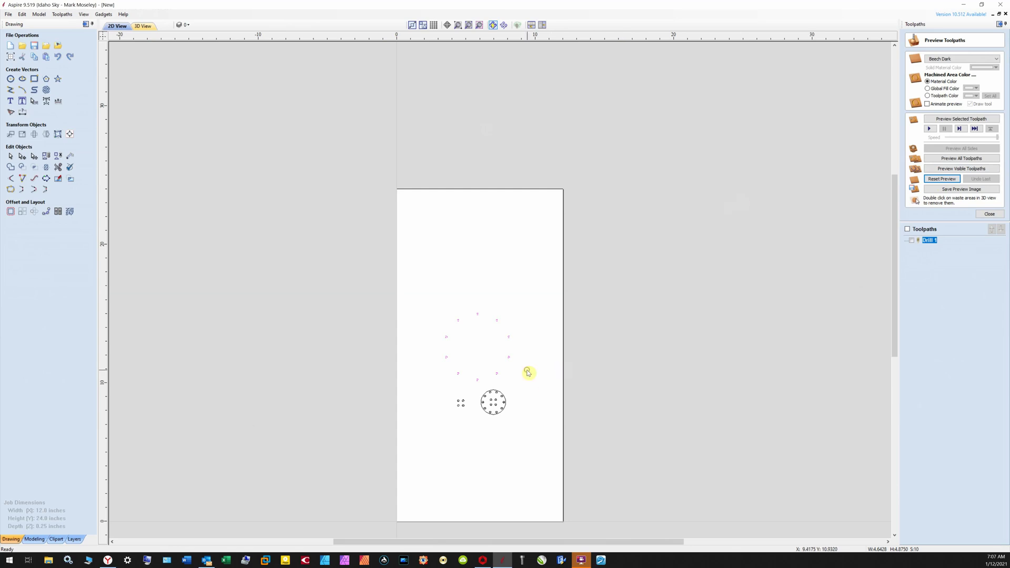
pyautogui.moveTo(510, 312); pyautogui.dragTo(476, 326)
pyautogui.click(497, 320)
# Step: Recalculate the Drill 1 toolpath, close its preview, and return to the 2D drawing
pyautogui.doubleClick(929, 241)
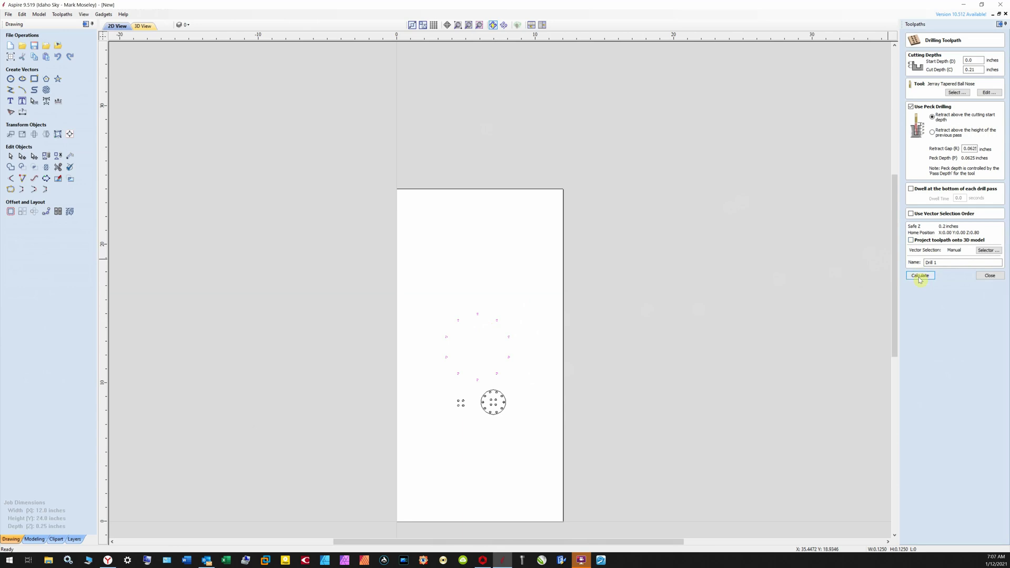
pyautogui.click(919, 276)
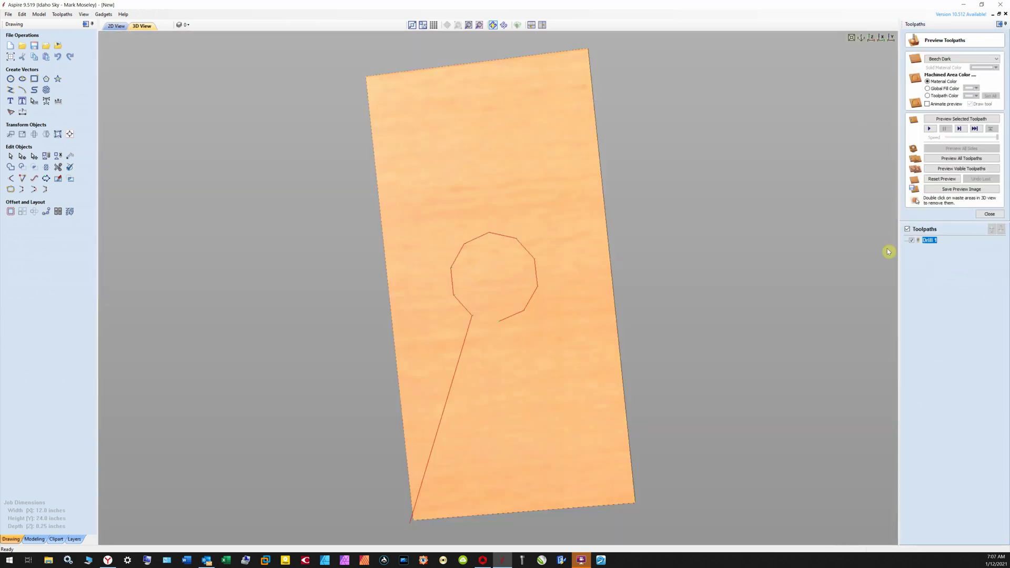
pyautogui.click(989, 214)
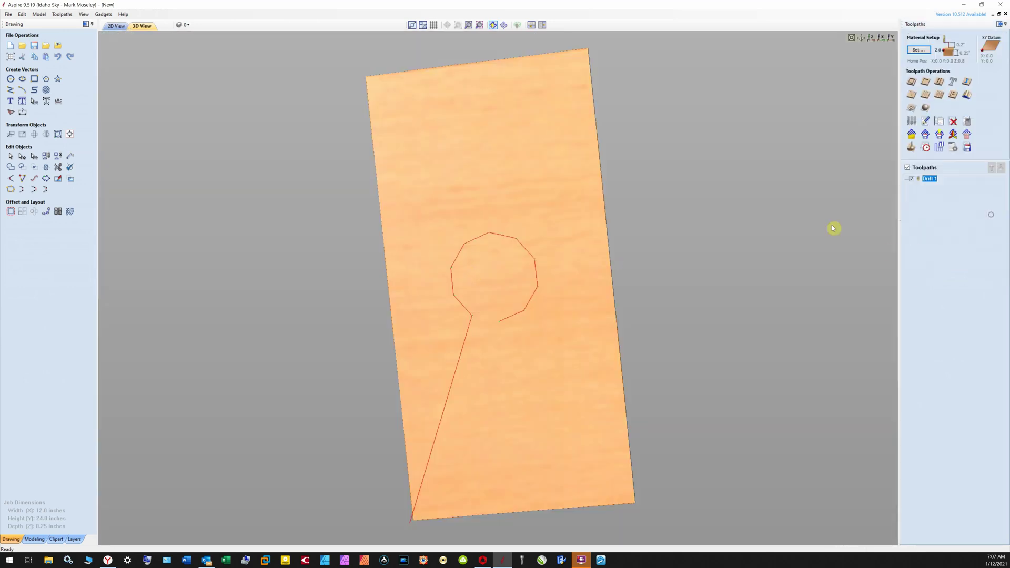
pyautogui.click(118, 27)
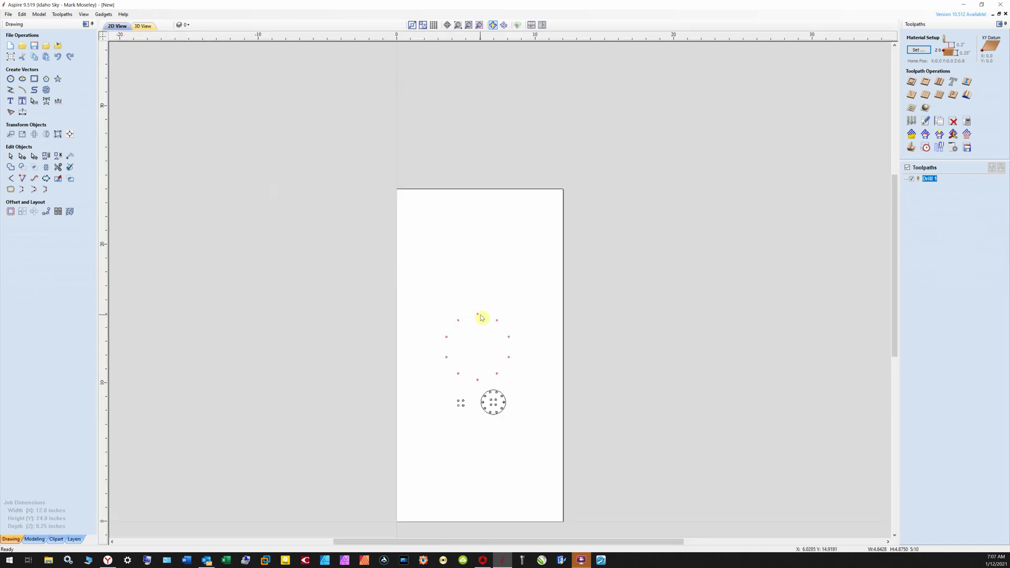
# Step: Select only the top drill point and calculate Drill 2 with the Tapered Ball Nose AMANA 5.4° bit
pyautogui.scroll(4, 480, 317)
pyautogui.moveTo(552, 287); pyautogui.dragTo(506, 341)
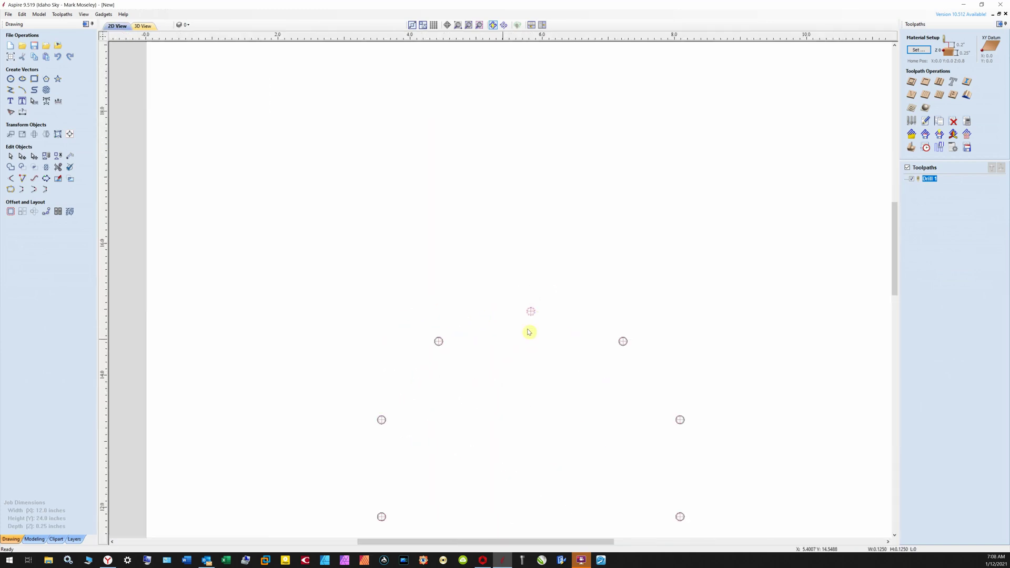
pyautogui.click(532, 312)
pyautogui.click(939, 84)
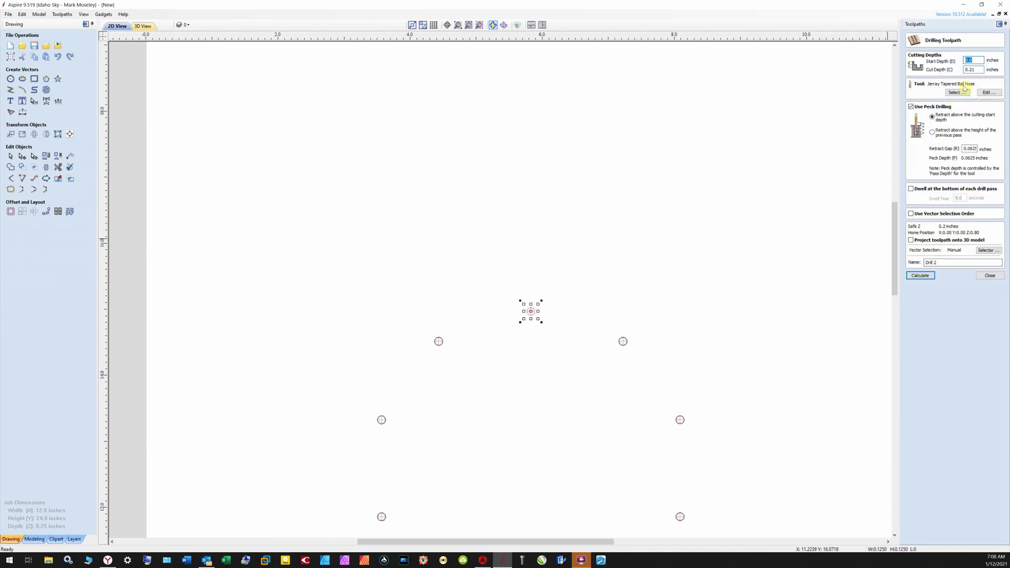
pyautogui.click(958, 93)
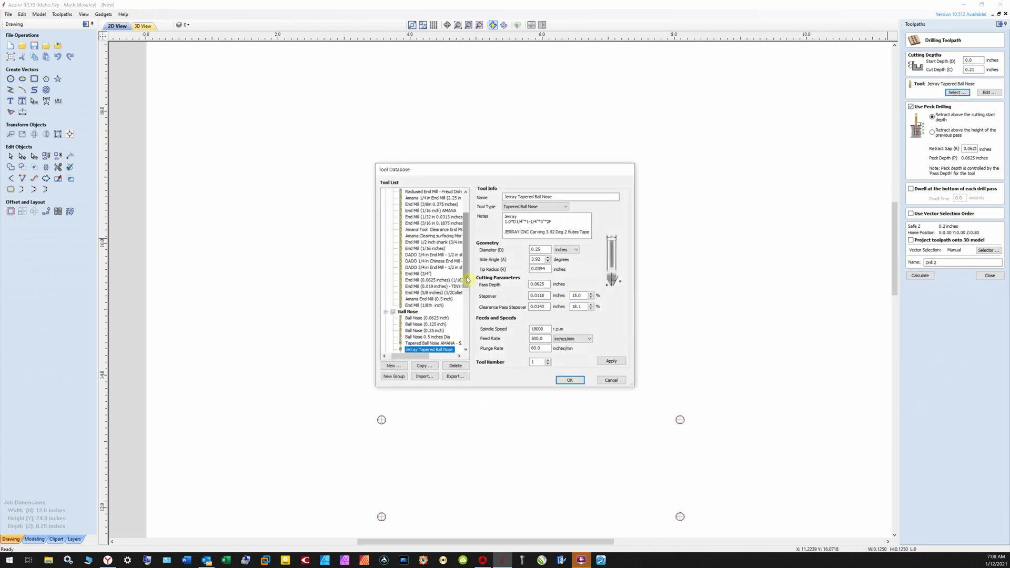
pyautogui.scroll(-3, 467, 279)
pyautogui.click(420, 287)
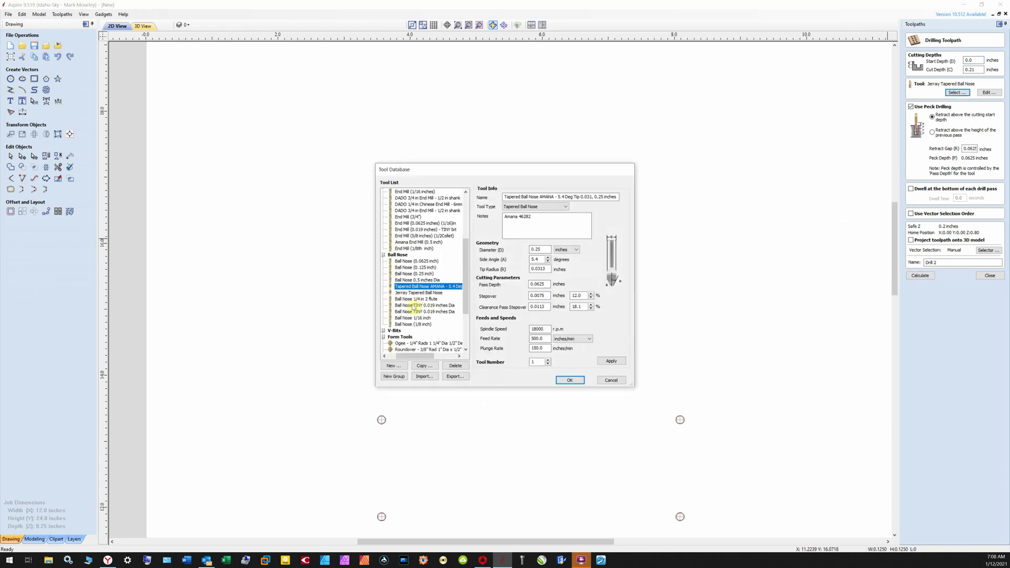
pyautogui.click(568, 380)
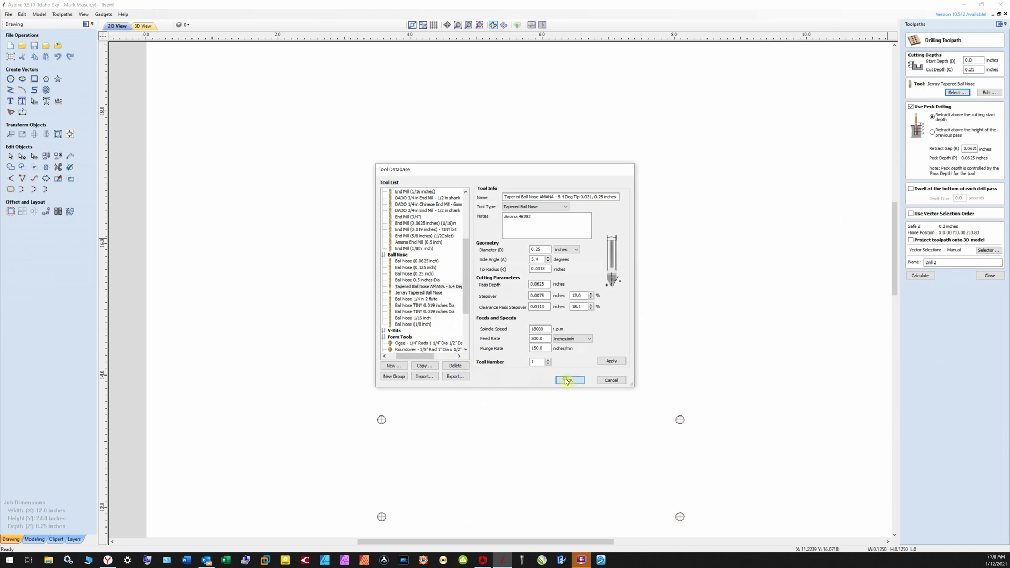
pyautogui.click(924, 277)
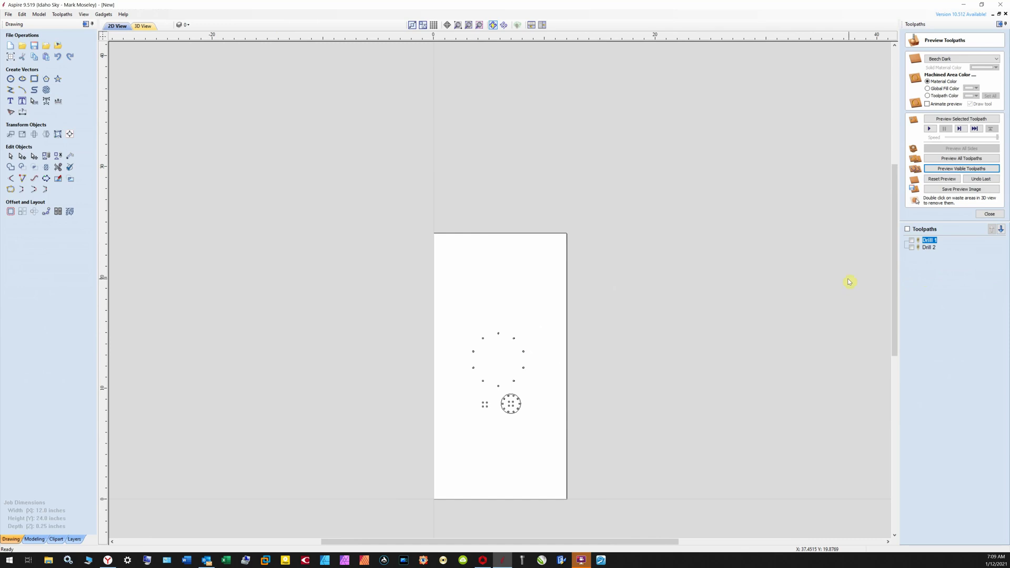
# Step: Recalculate Drill 1 so it drills only the top-right drill point
pyautogui.doubleClick(929, 240)
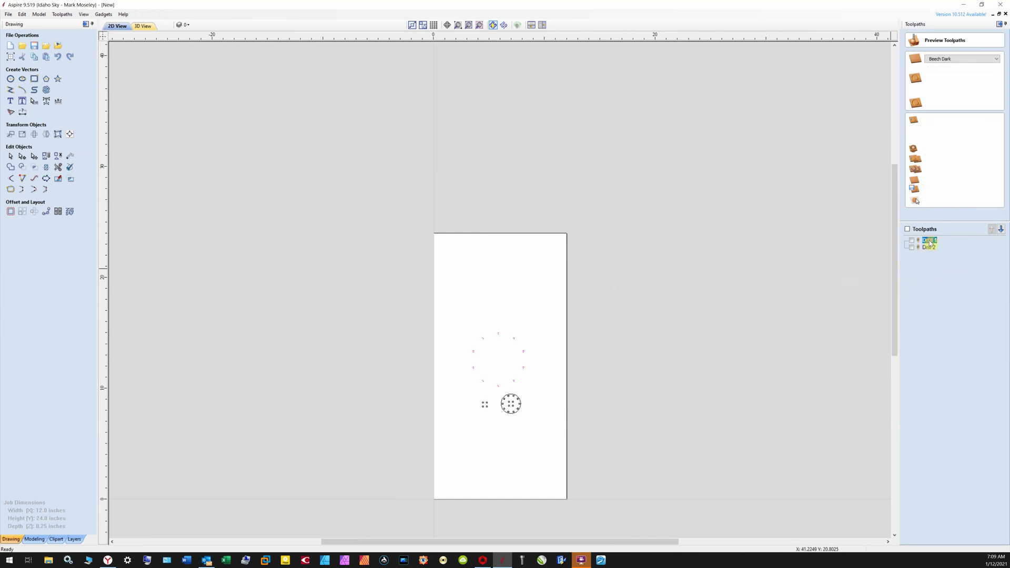
pyautogui.click(514, 340)
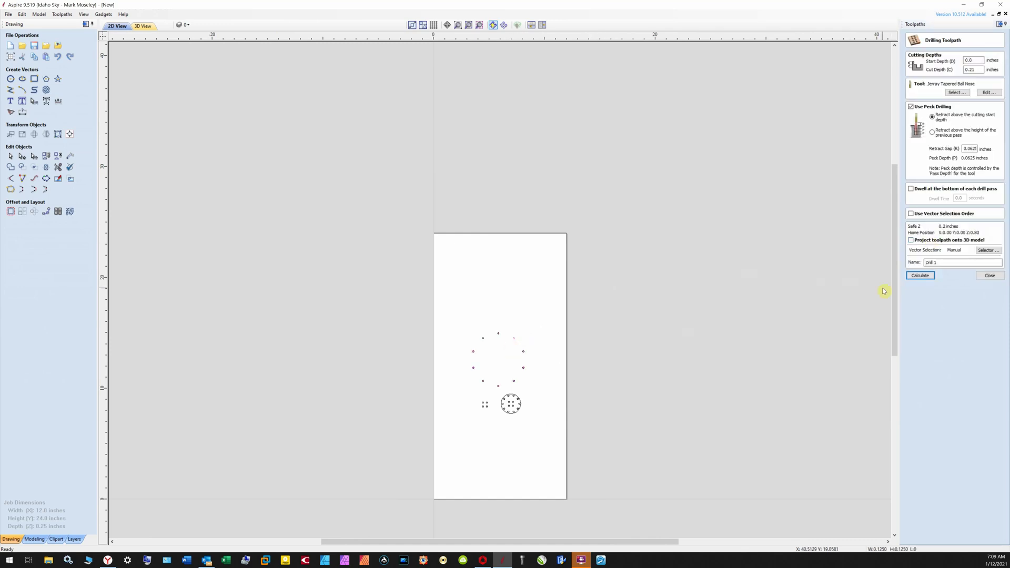
pyautogui.click(923, 276)
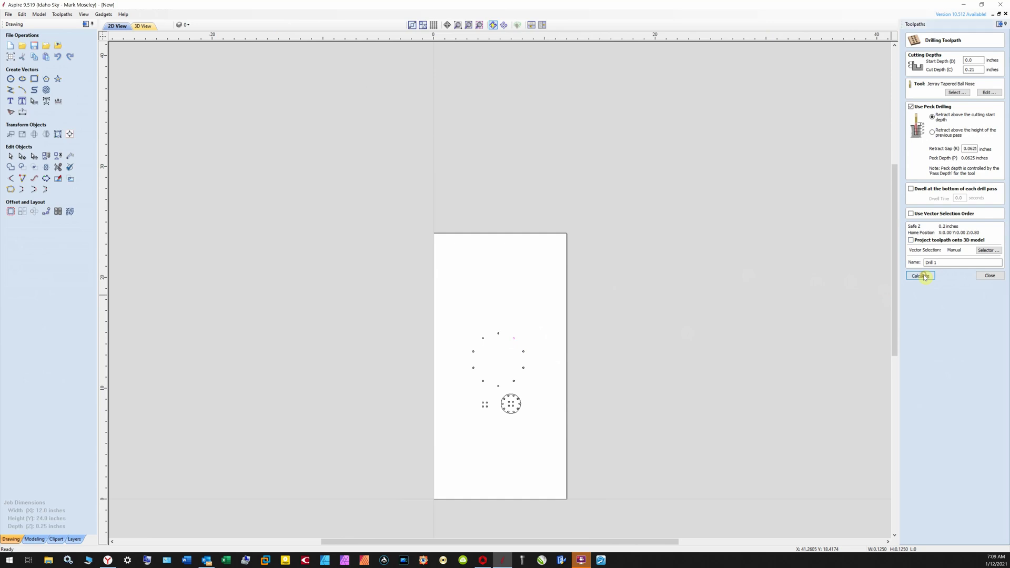
# Step: In the 2D view, select Drill 2's drill point and recalculate Drill 2
pyautogui.click(116, 26)
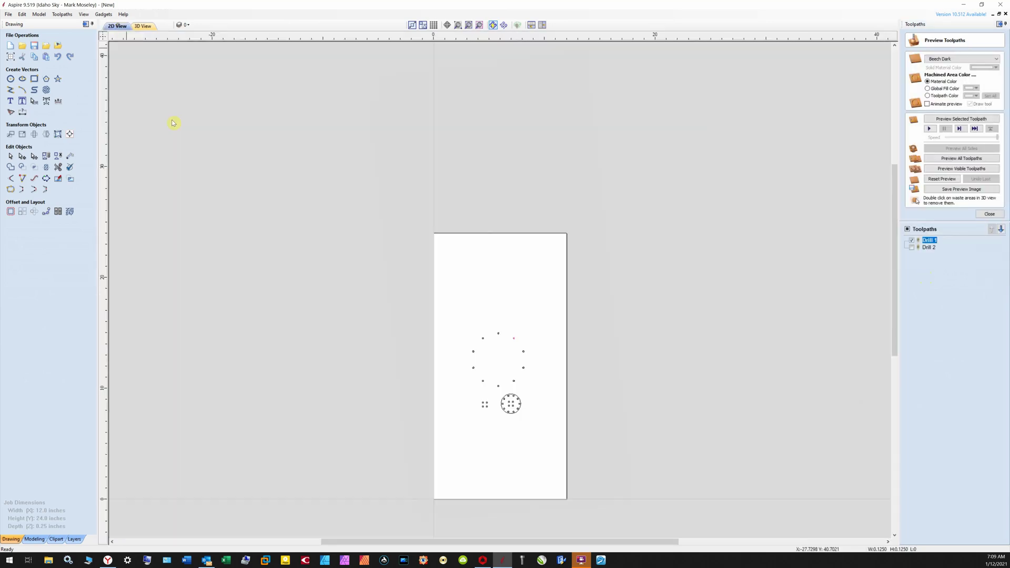
pyautogui.click(499, 335)
pyautogui.doubleClick(931, 249)
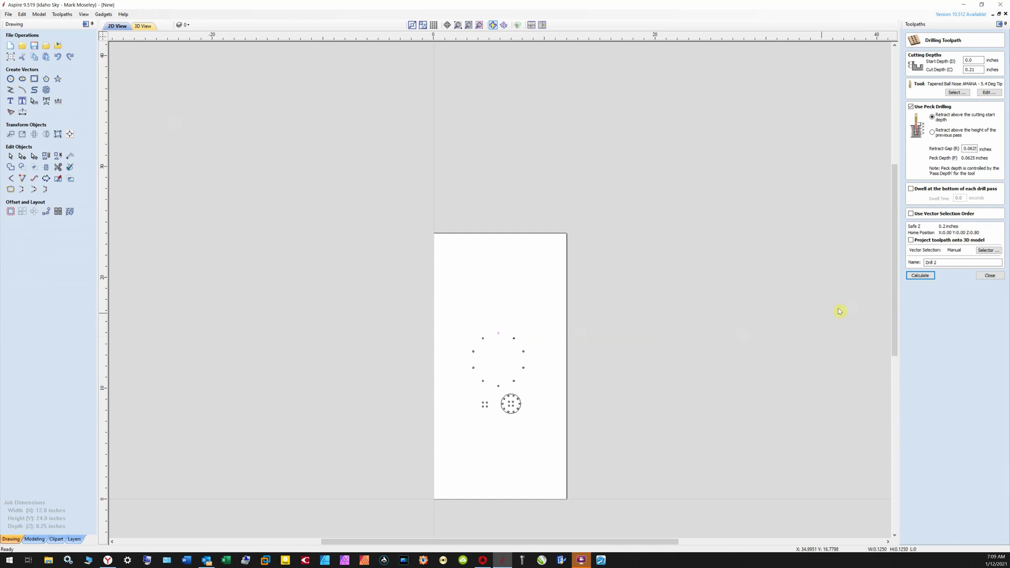
pyautogui.click(920, 275)
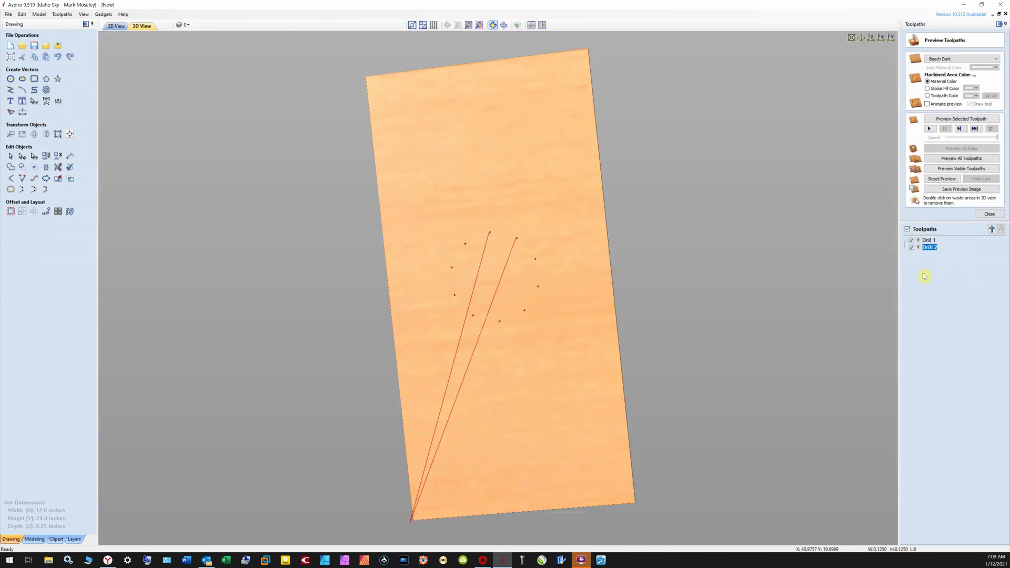
# Step: Reset the material preview and run the preview of both visible drilling toolpaths
pyautogui.click(956, 171)
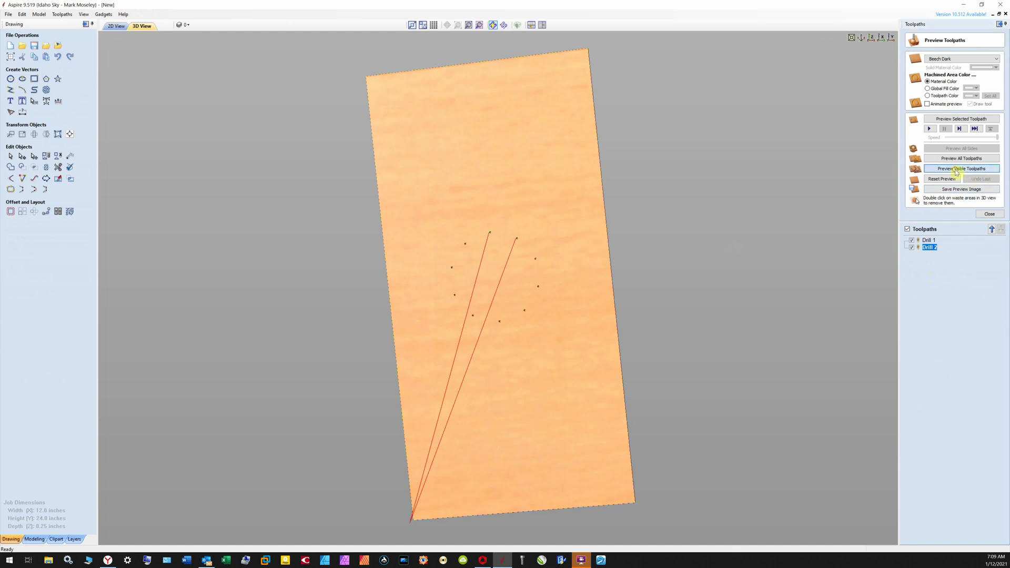
pyautogui.click(942, 180)
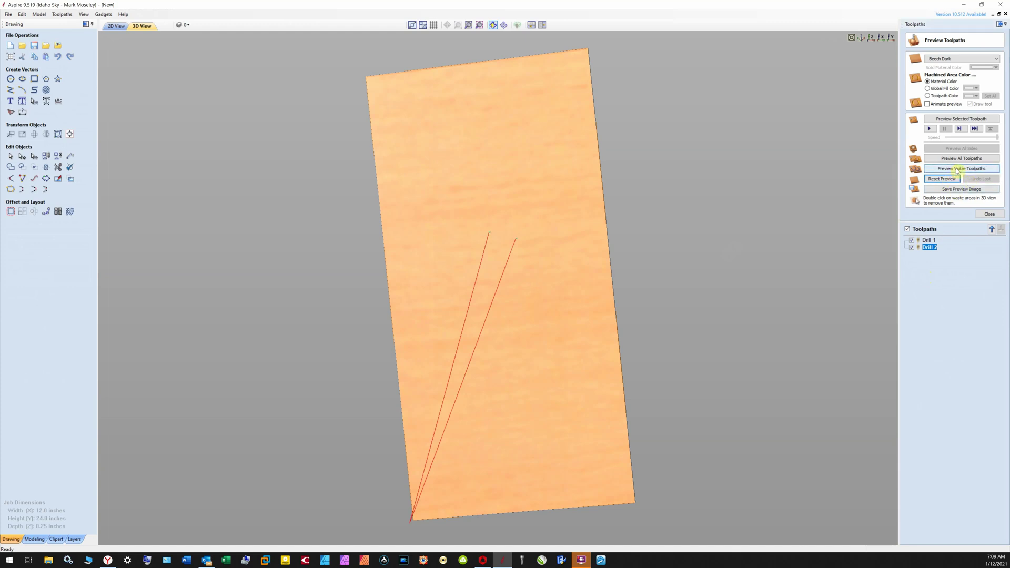
pyautogui.click(957, 169)
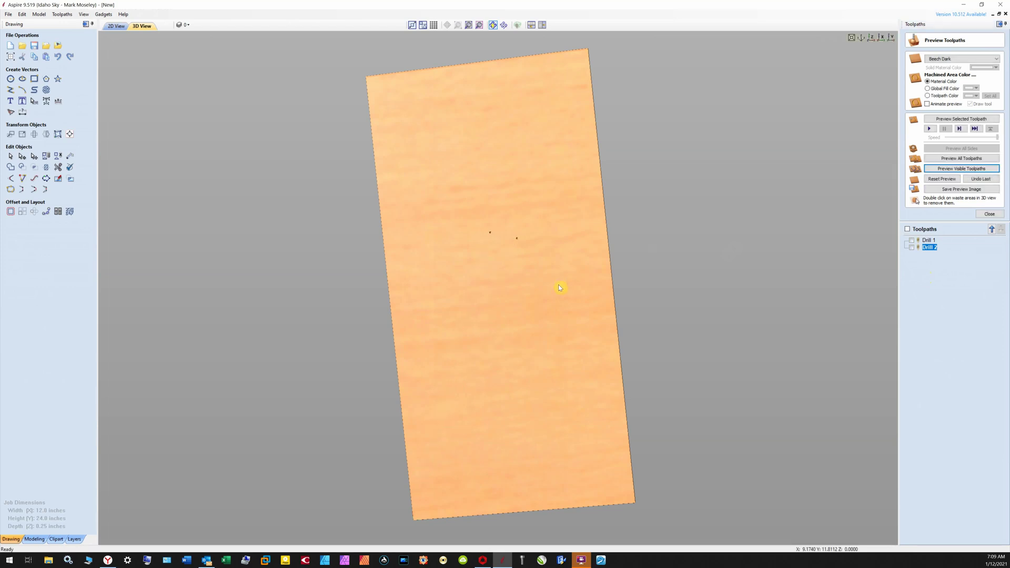
# Step: Zoom and rotate the board to compare the two drilled holes closely, then close the preview
pyautogui.scroll(2, 514, 249)
pyautogui.scroll(2, 514, 250)
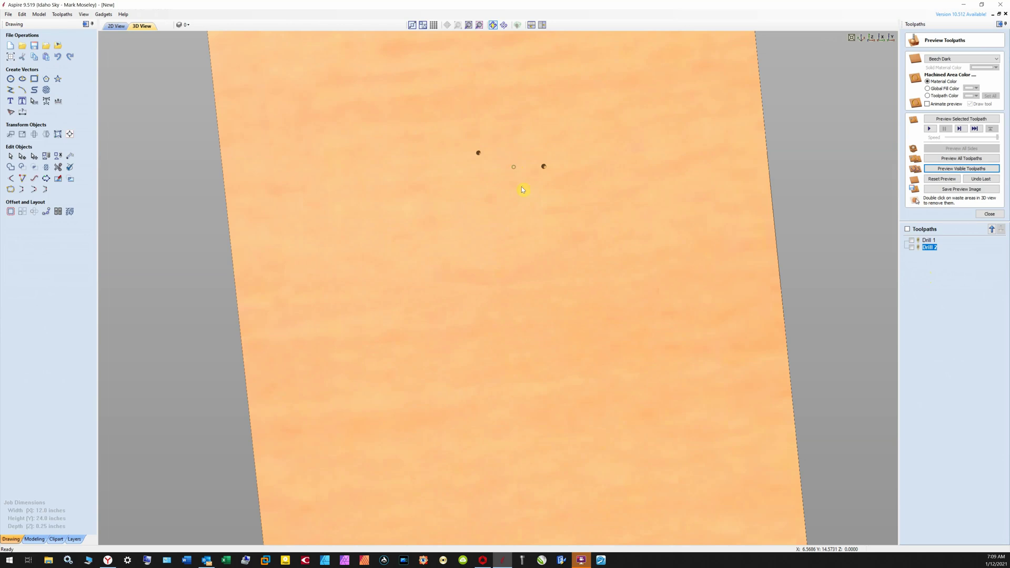
pyautogui.scroll(5, 522, 188)
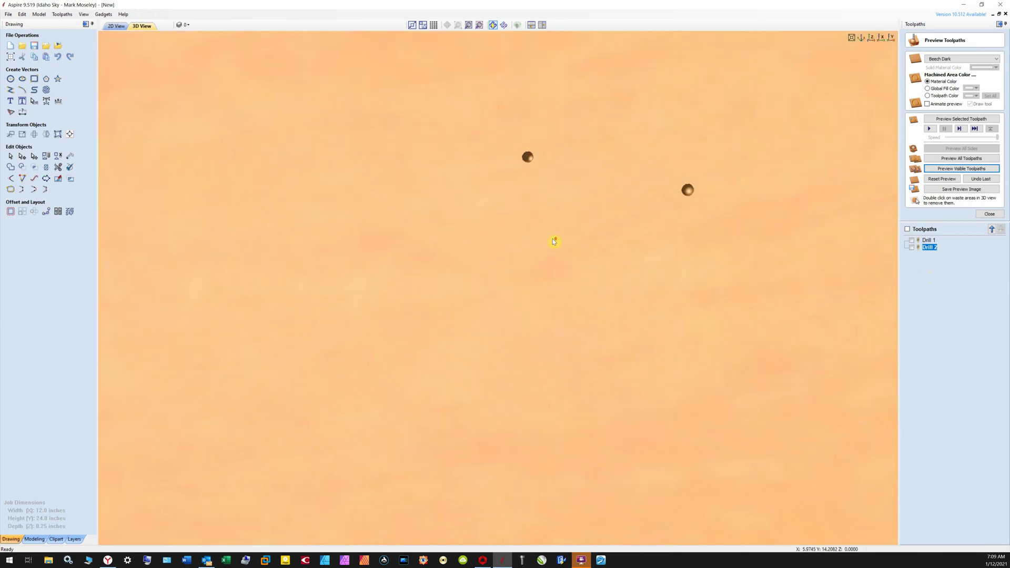
pyautogui.scroll(2, 563, 232)
pyautogui.scroll(-1, 570, 221)
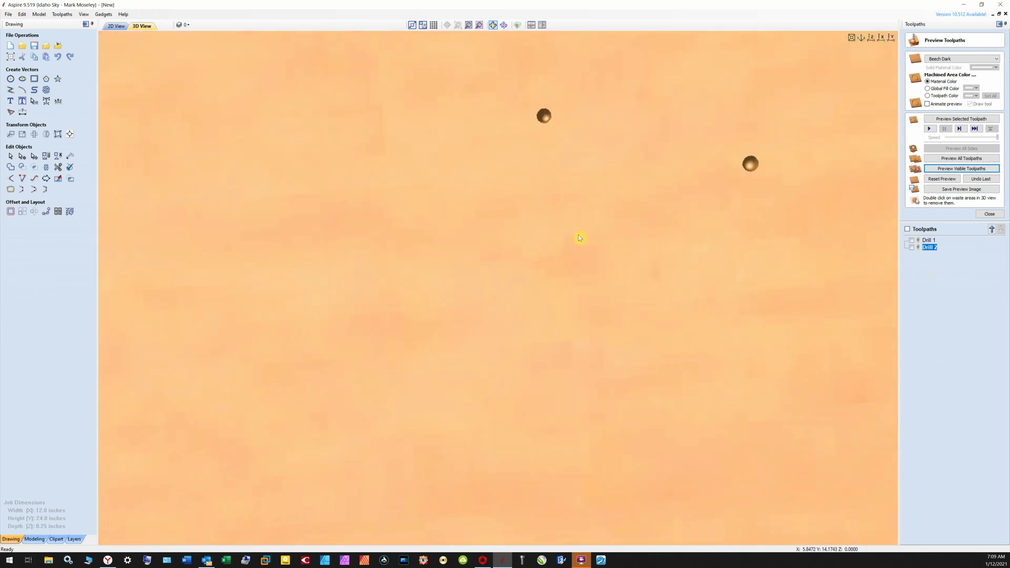
pyautogui.moveTo(783, 284); pyautogui.dragTo(787, 273)
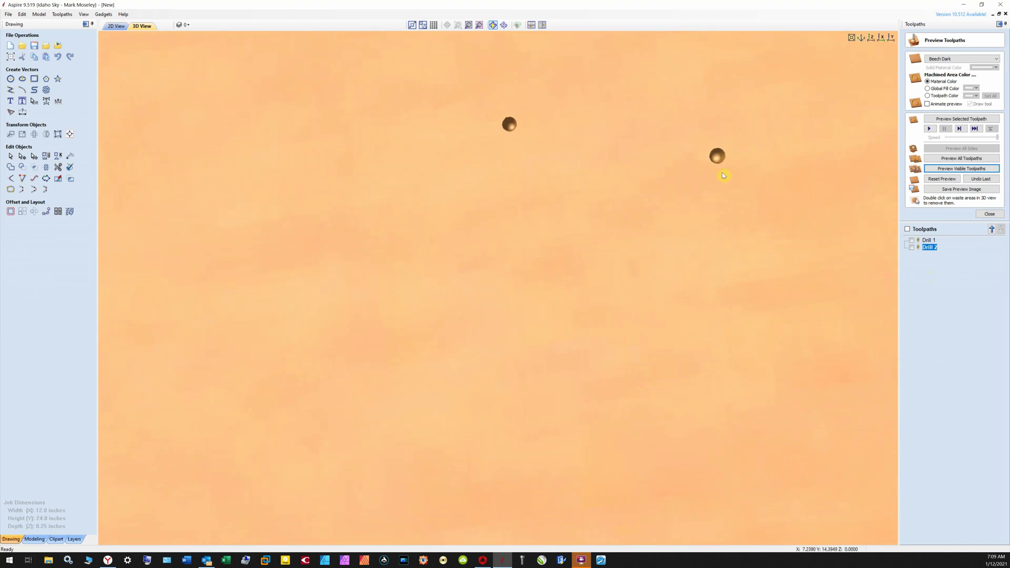
pyautogui.moveTo(500, 184); pyautogui.dragTo(512, 197)
pyautogui.moveTo(624, 229); pyautogui.dragTo(575, 210)
pyautogui.moveTo(688, 251); pyautogui.dragTo(649, 227)
pyautogui.moveTo(514, 183); pyautogui.dragTo(594, 201)
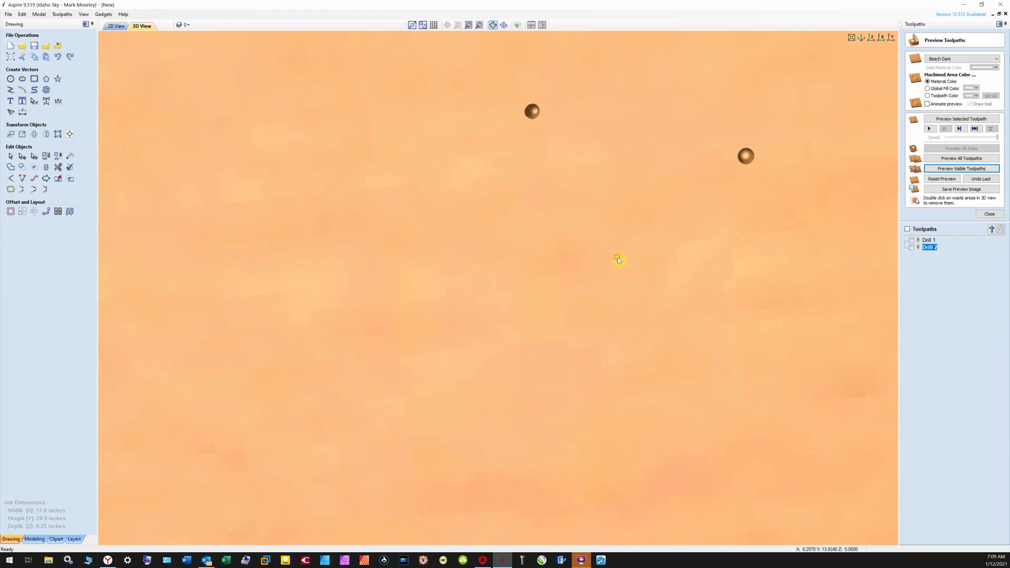
pyautogui.moveTo(619, 258); pyautogui.dragTo(606, 209)
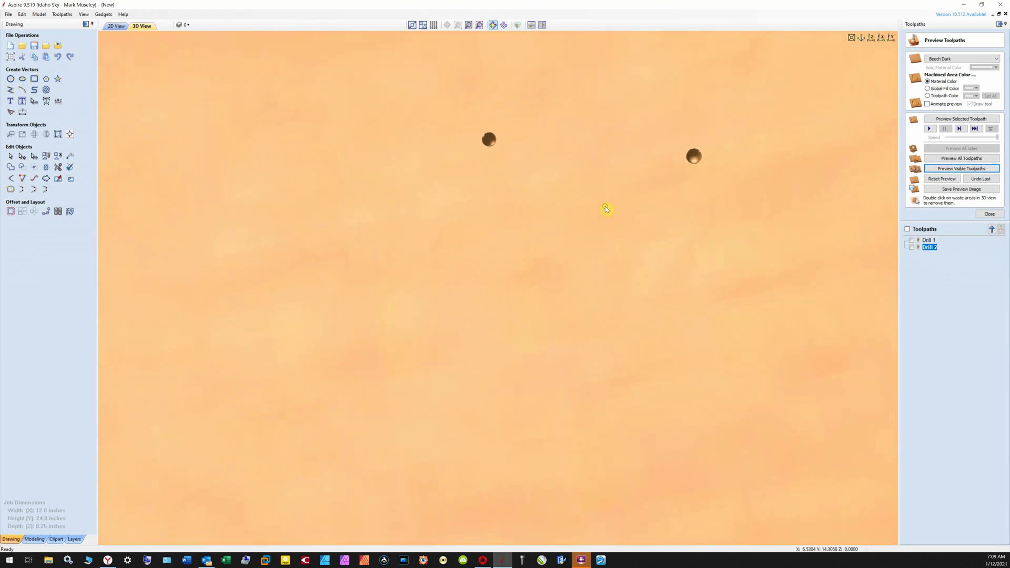
pyautogui.moveTo(554, 246); pyautogui.dragTo(565, 224)
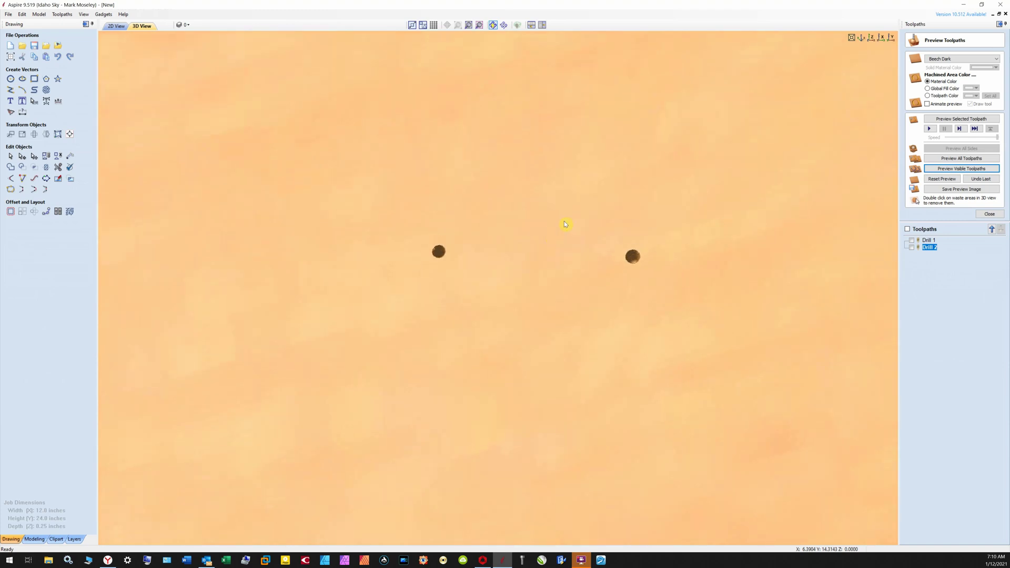
pyautogui.moveTo(532, 318); pyautogui.dragTo(501, 319)
pyautogui.scroll(-5, 500, 319)
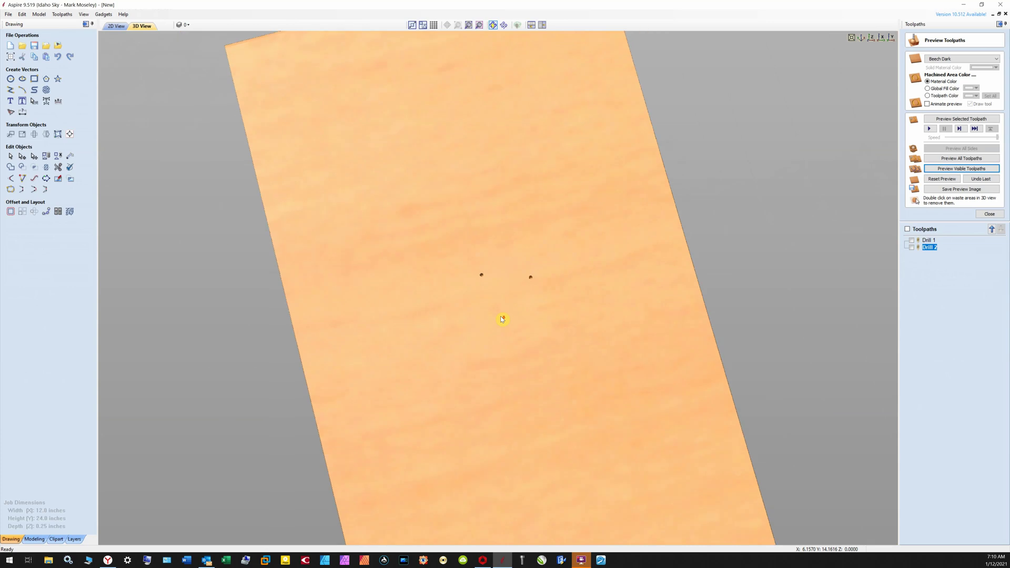
pyautogui.scroll(-2, 505, 308)
pyautogui.scroll(-3, 511, 301)
pyautogui.moveTo(518, 356); pyautogui.dragTo(520, 298)
pyautogui.scroll(8, 518, 317)
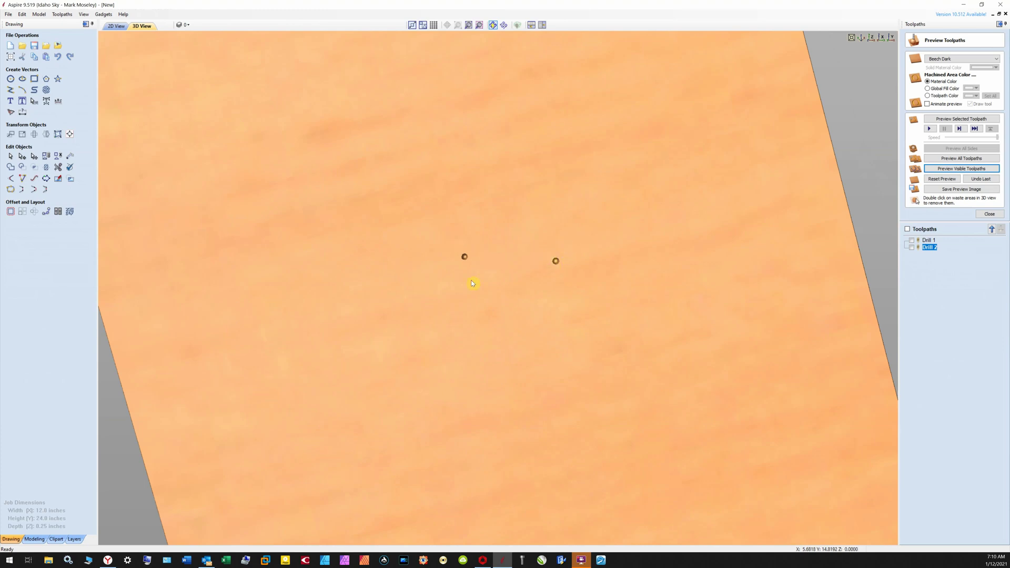
pyautogui.scroll(5, 508, 311)
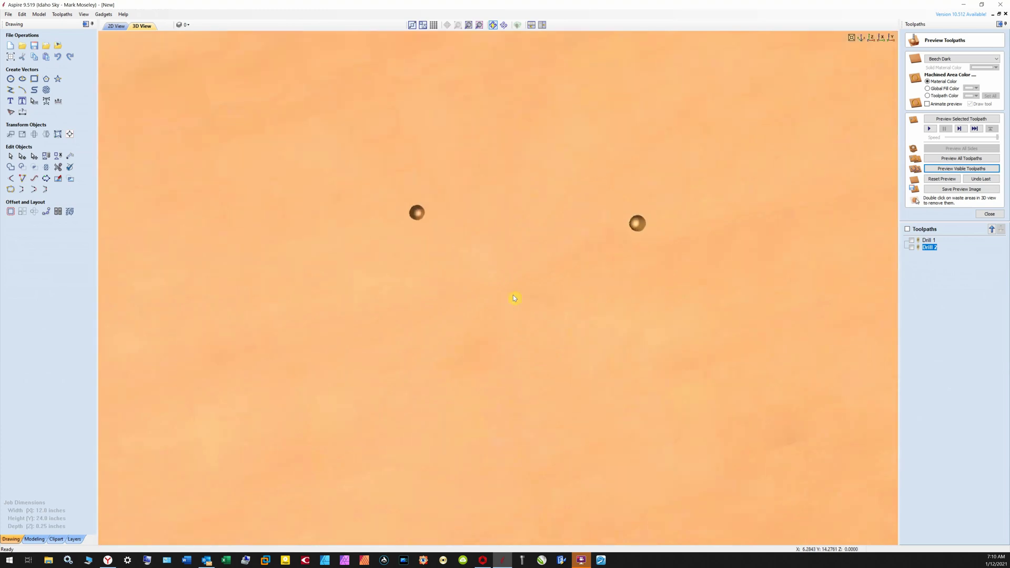
pyautogui.scroll(-15, 571, 306)
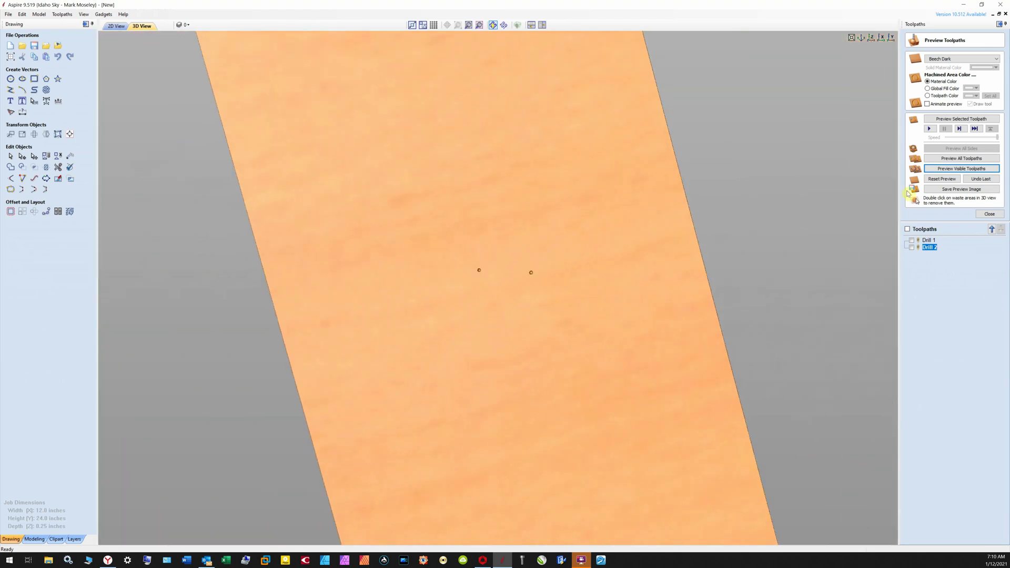
pyautogui.click(989, 214)
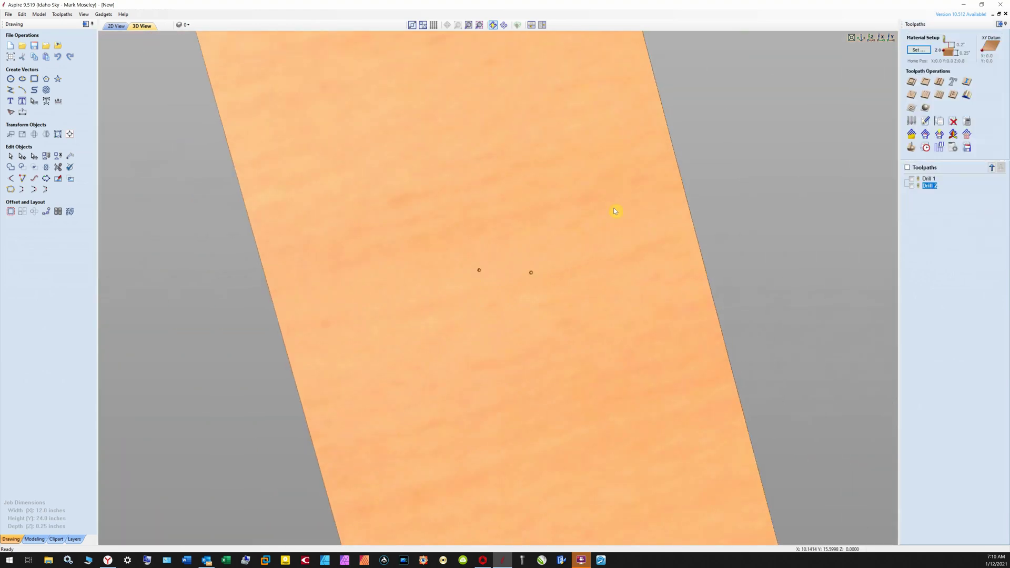